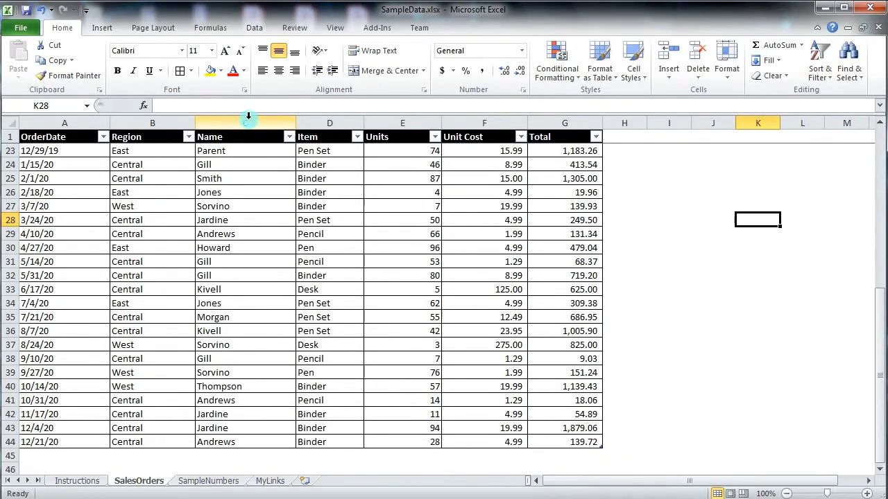
Step: Select the Name (column C) and Total (column G) columns together as chart data
{"action": "left_click", "coordinate": [248, 116]}
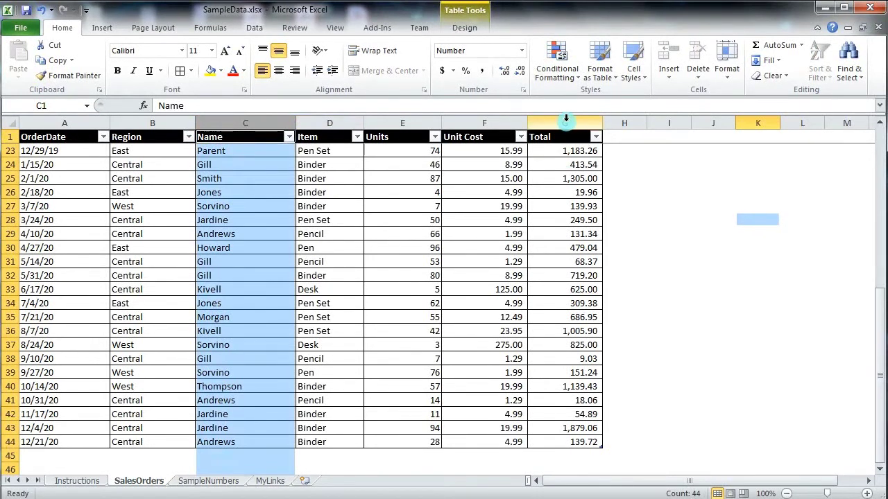
{"action": "left_click", "coordinate": [566, 119], "text": "ctrl"}
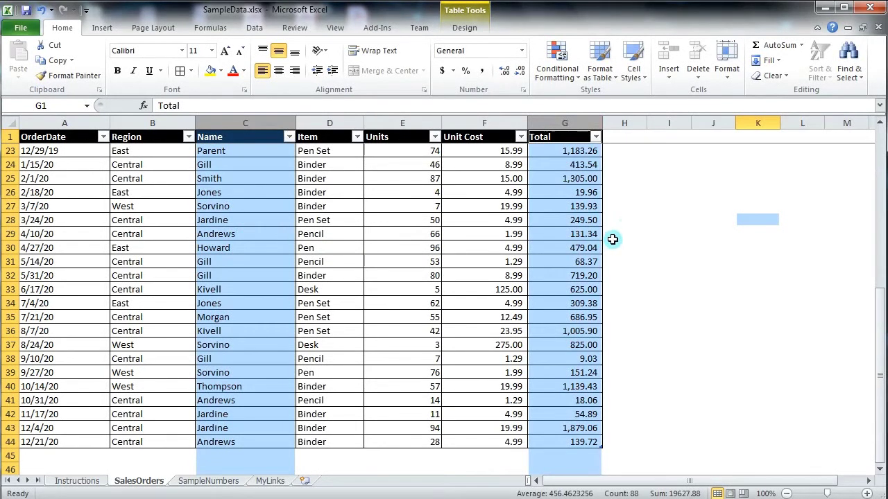
{"action": "left_click", "coordinate": [620, 224]}
{"action": "left_click", "coordinate": [256, 118]}
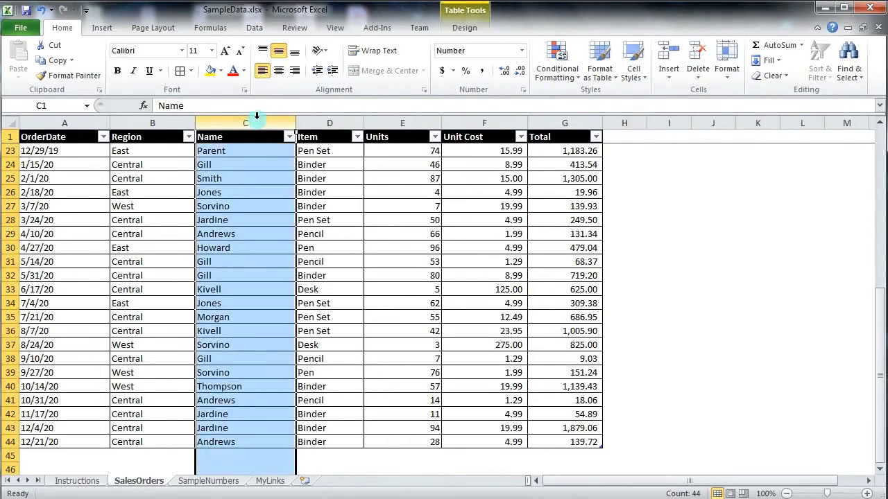
{"action": "left_click", "coordinate": [570, 122], "text": "ctrl"}
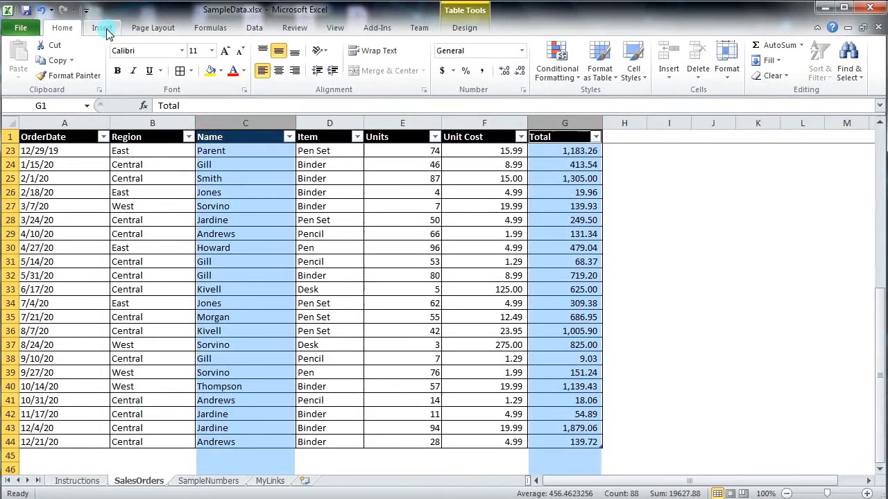
{"action": "left_click", "coordinate": [102, 28]}
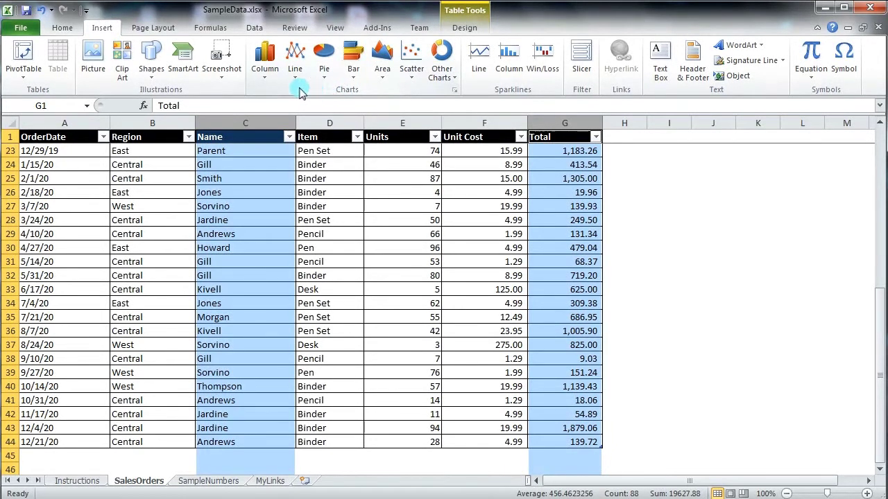
{"action": "left_click", "coordinate": [265, 77]}
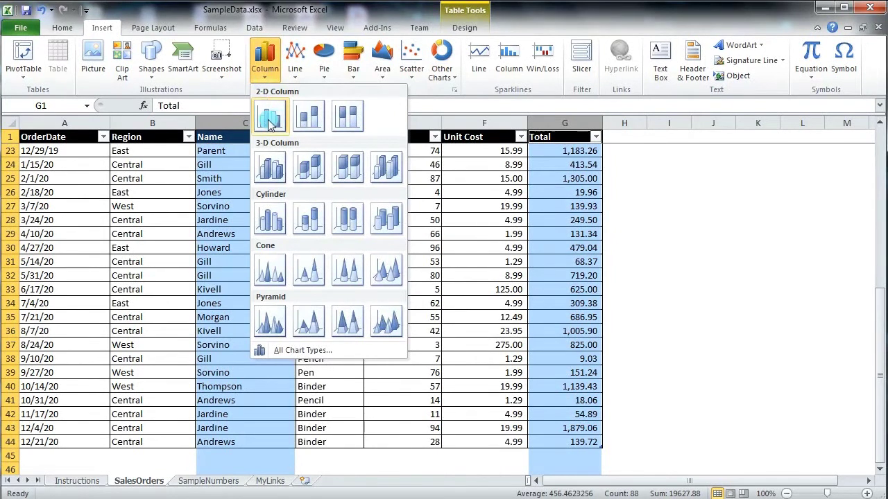
{"action": "left_click", "coordinate": [269, 119]}
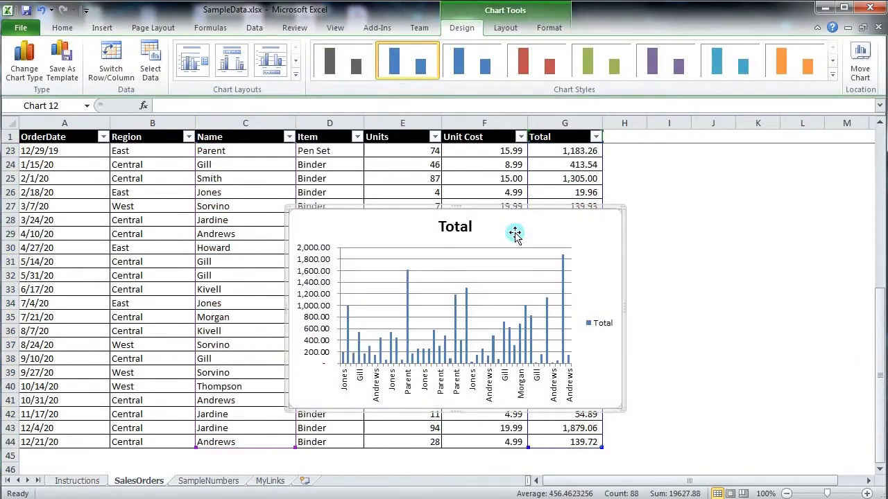
{"action": "left_click_drag", "start_coordinate": [500, 209], "coordinate": [746, 200]}
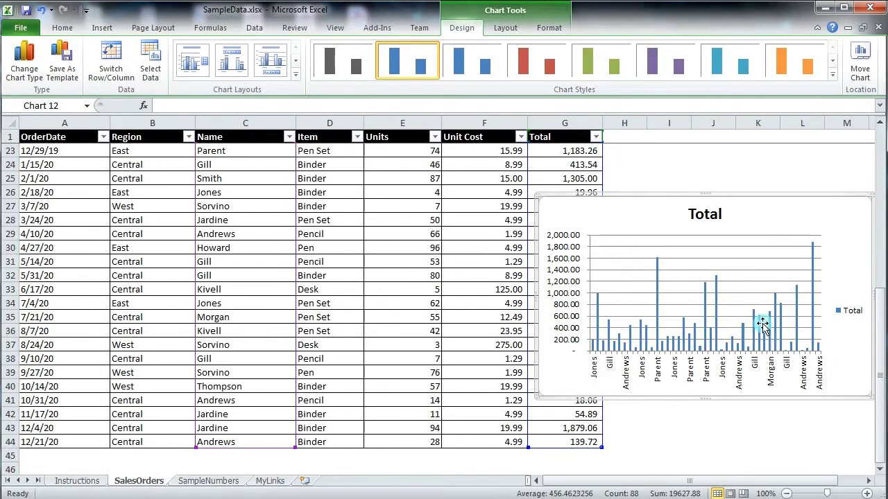
{"action": "mouse_move", "coordinate": [648, 349]}
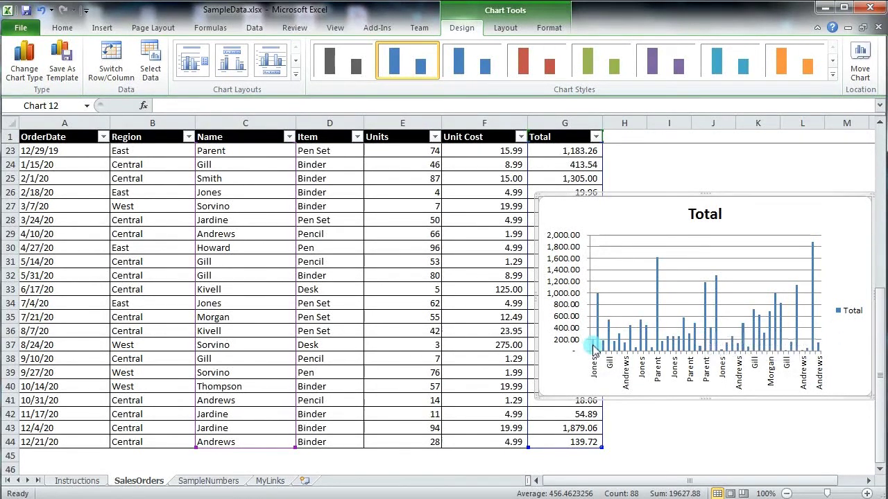
{"action": "mouse_move", "coordinate": [599, 296]}
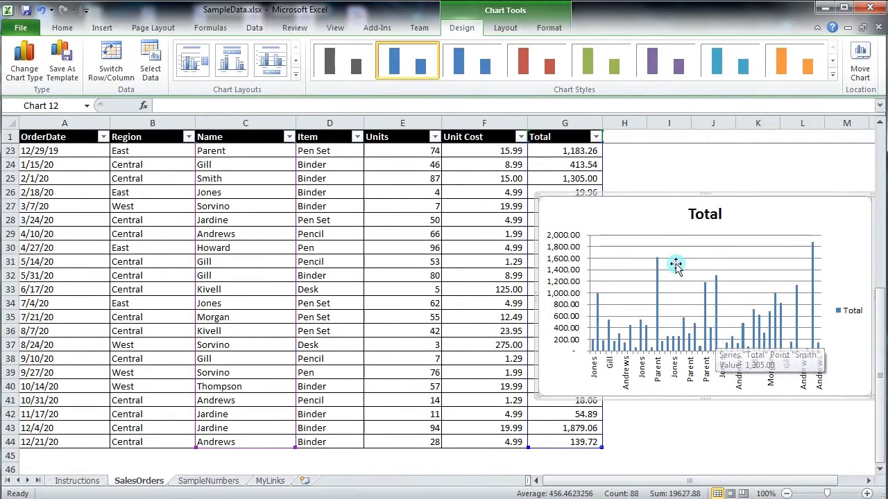
{"action": "left_click", "coordinate": [636, 217]}
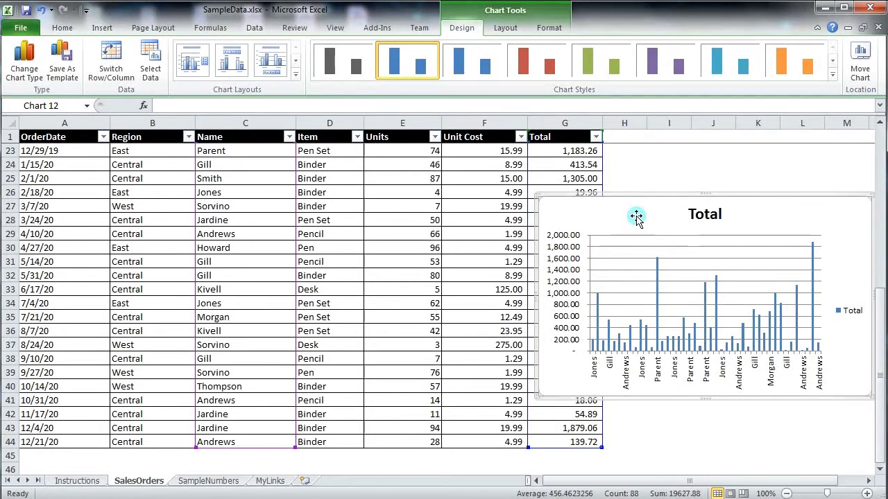
{"action": "key", "text": "Delete"}
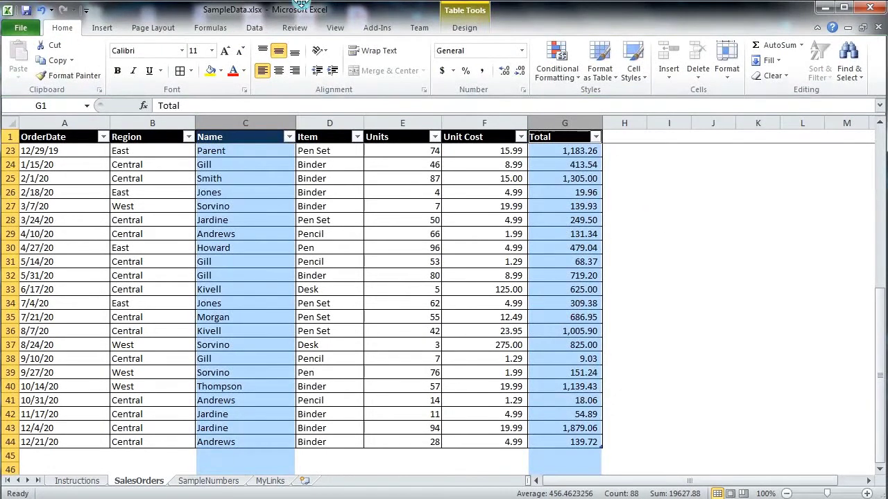
{"action": "left_click", "coordinate": [103, 27]}
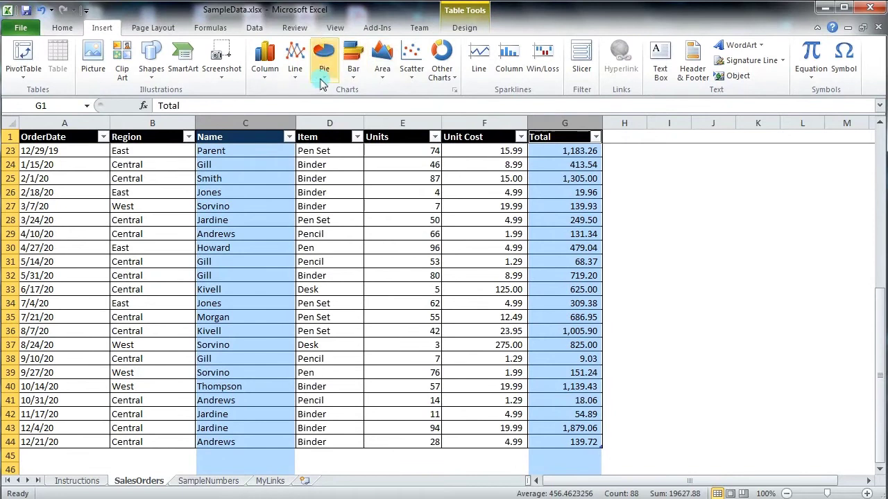
{"action": "left_click", "coordinate": [297, 73]}
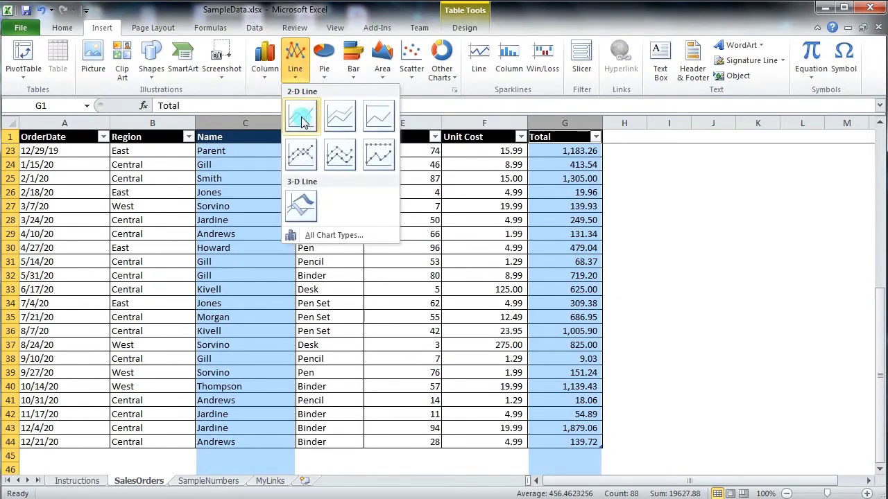
{"action": "left_click", "coordinate": [302, 121]}
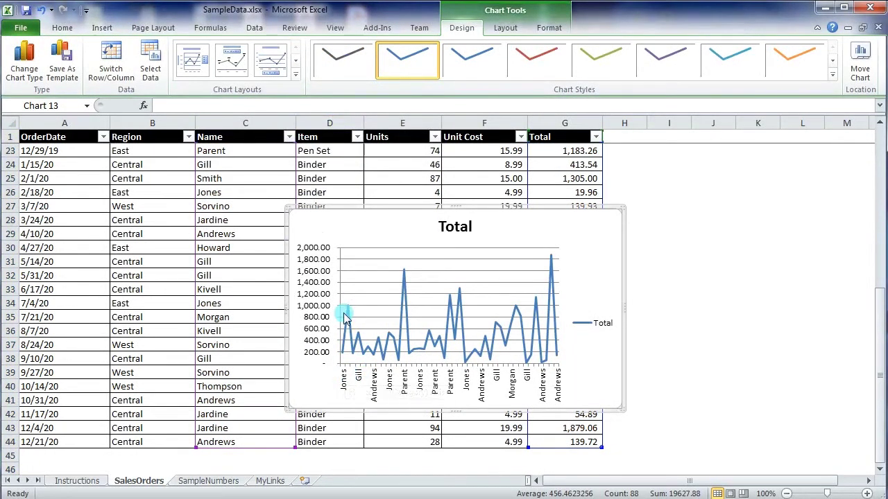
{"action": "mouse_move", "coordinate": [349, 315]}
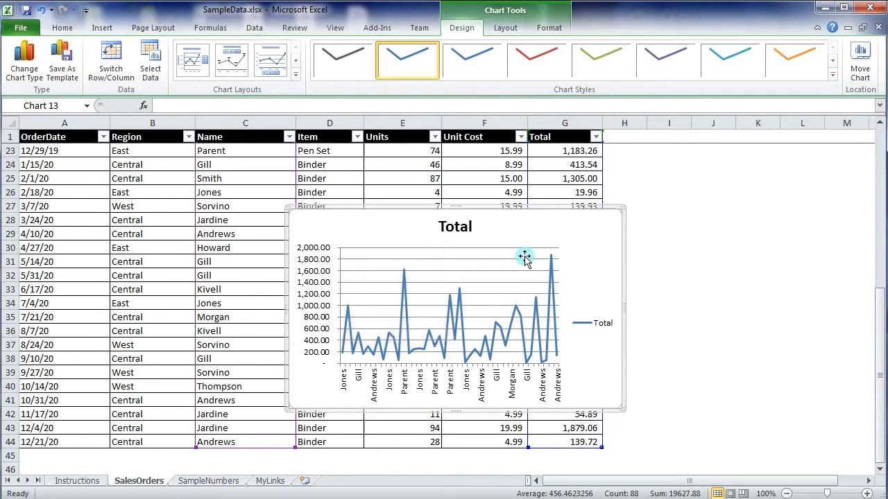
{"action": "key", "text": "Delete"}
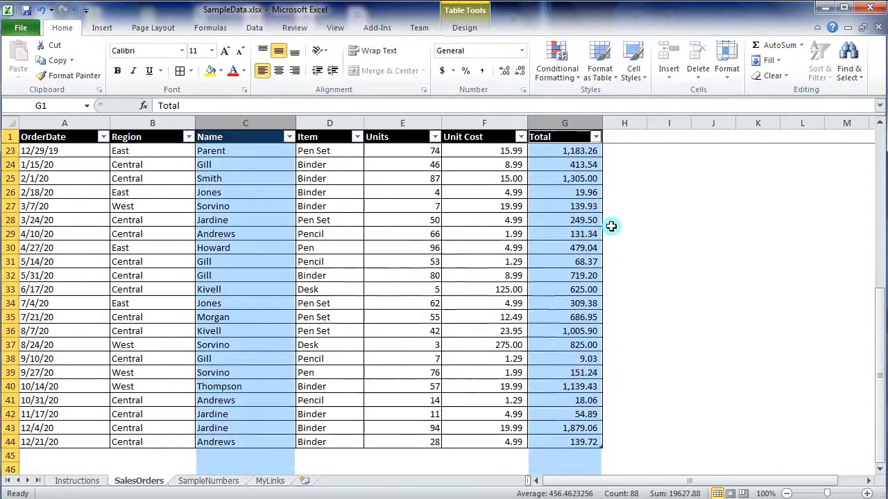
{"action": "left_click", "coordinate": [102, 28]}
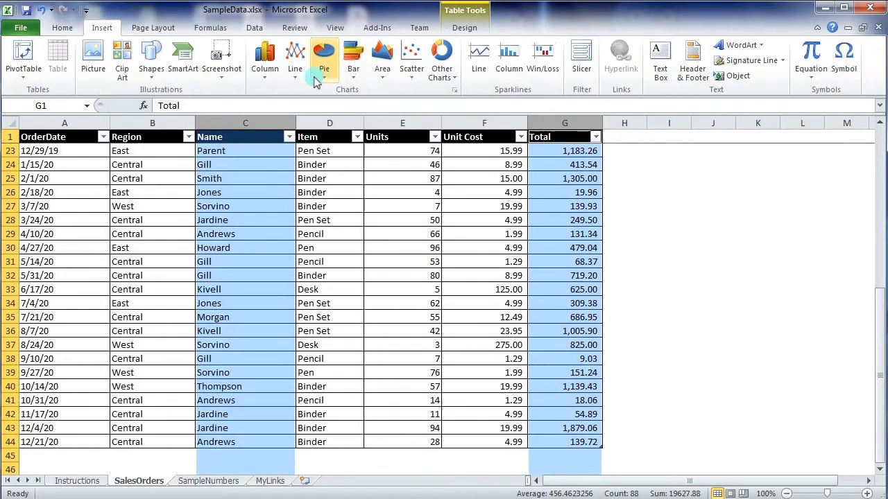
{"action": "left_click", "coordinate": [324, 59]}
{"action": "left_click", "coordinate": [330, 116]}
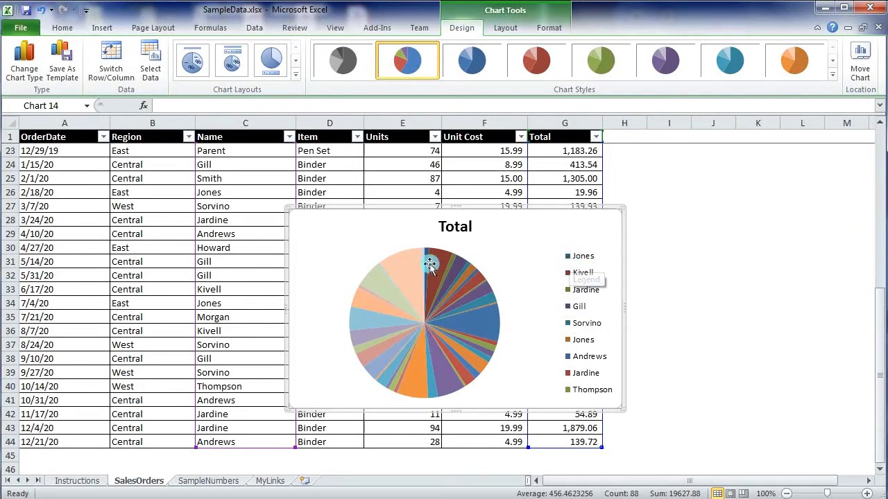
{"action": "mouse_move", "coordinate": [436, 266]}
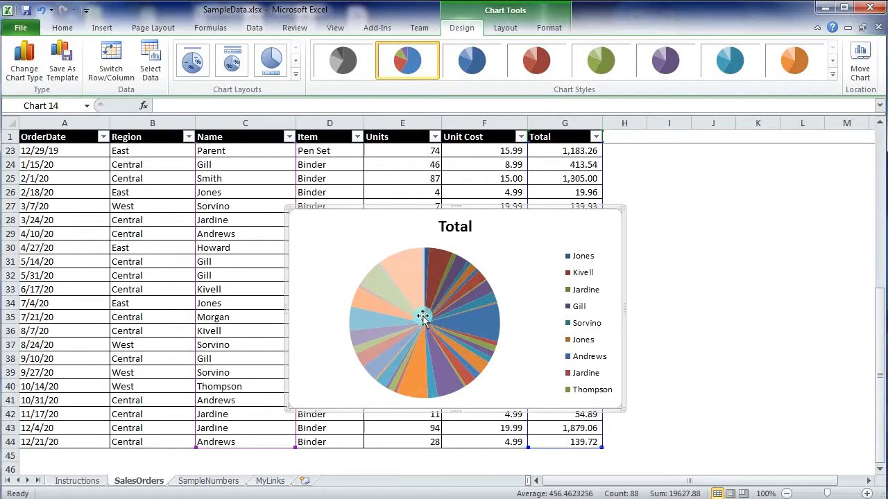
{"action": "key", "text": "Delete"}
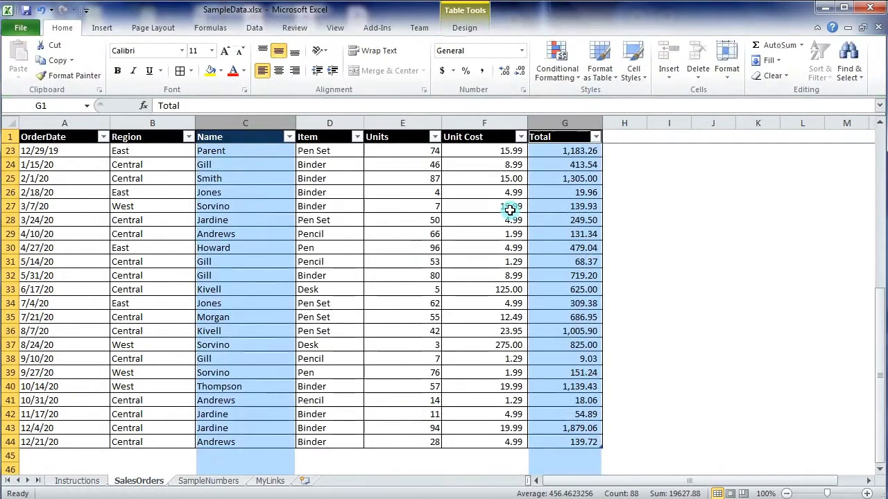
{"action": "left_click", "coordinate": [97, 30]}
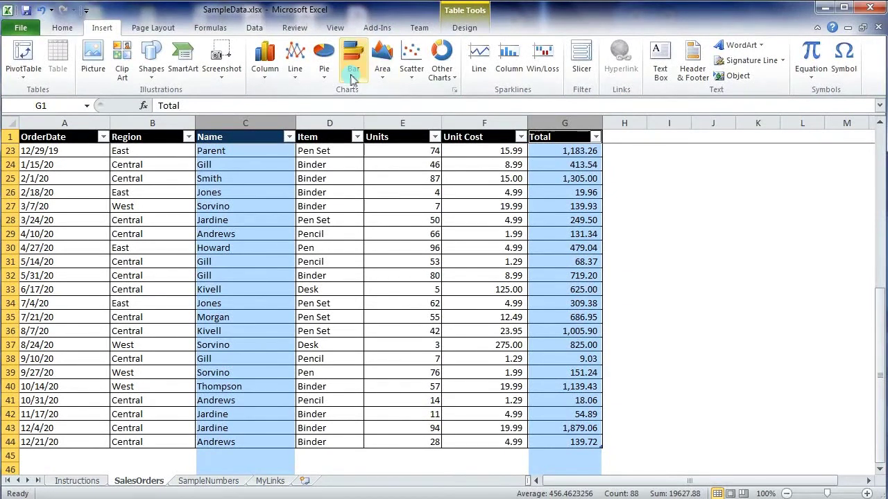
{"action": "left_click", "coordinate": [352, 75]}
{"action": "left_click", "coordinate": [353, 111]}
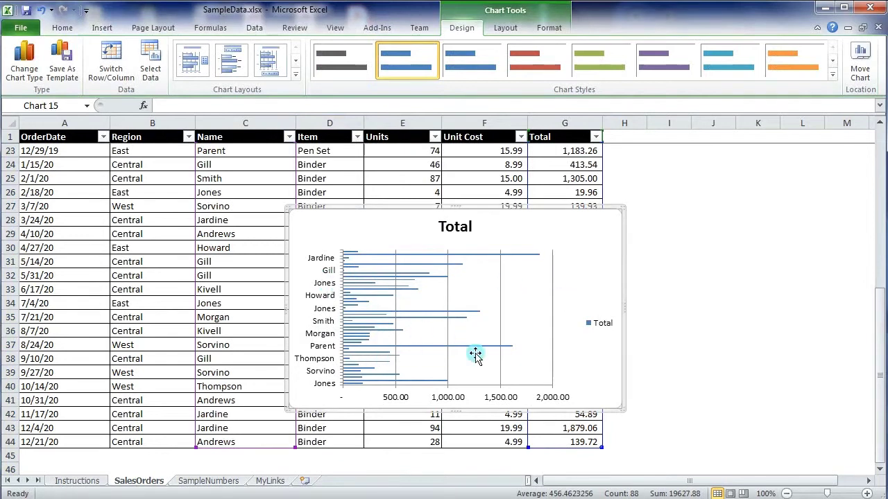
{"action": "left_click_drag", "start_coordinate": [613, 240], "coordinate": [613, 242]}
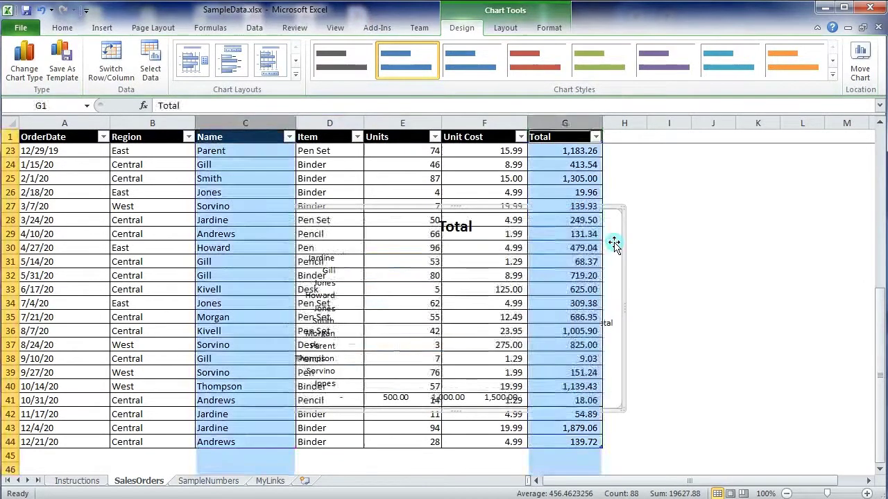
{"action": "key", "text": "Delete"}
{"action": "left_click", "coordinate": [104, 30]}
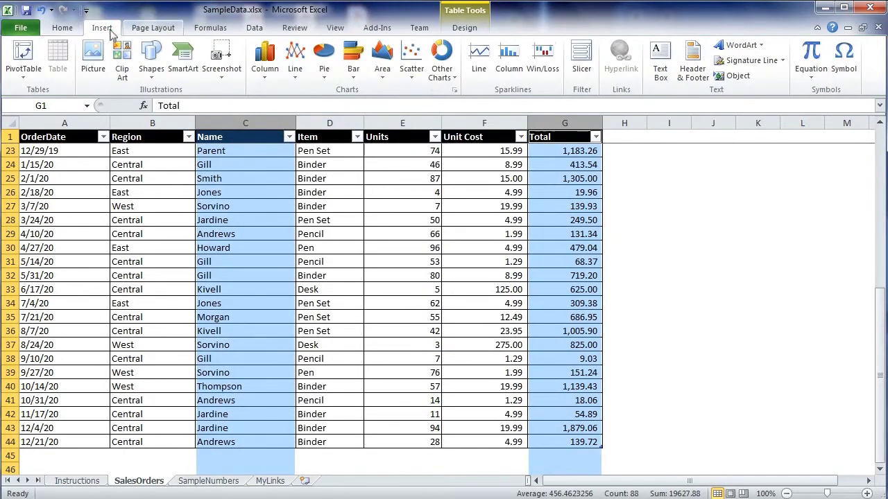
{"action": "left_click", "coordinate": [382, 61]}
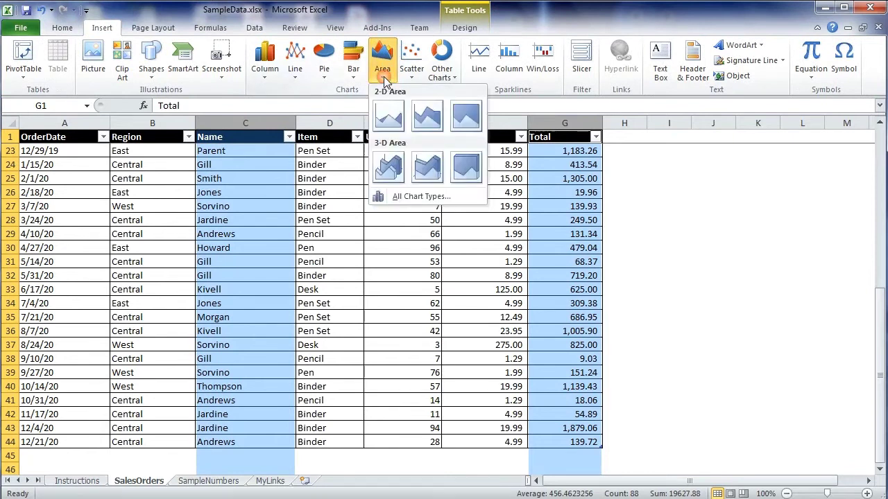
{"action": "left_click", "coordinate": [393, 127]}
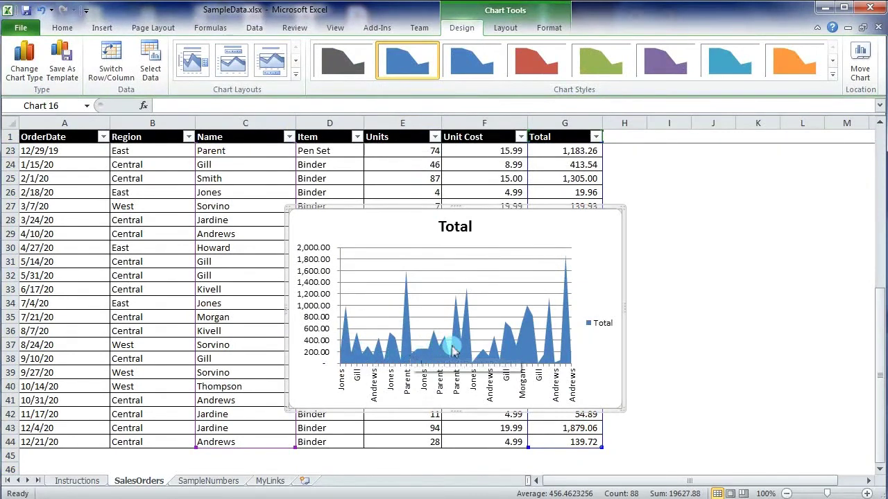
{"action": "key", "text": "Delete"}
Step: Insert a scatter chart of the Total column
{"action": "left_click", "coordinate": [102, 28]}
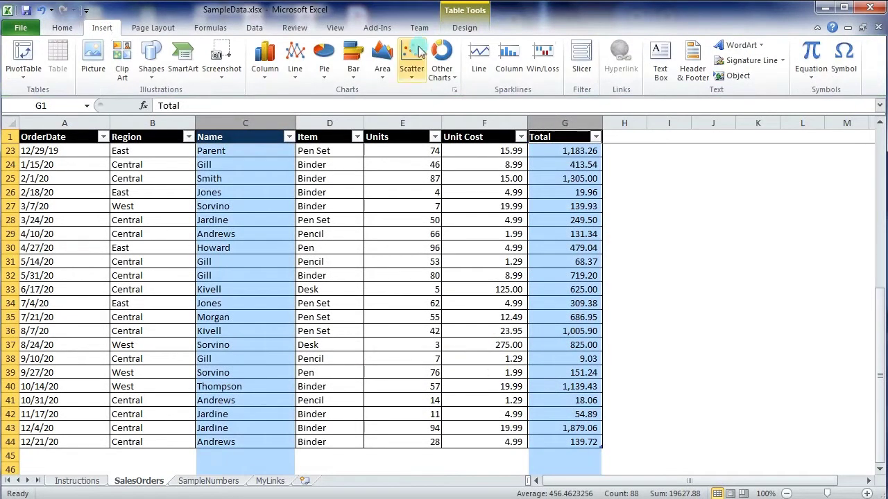
{"action": "left_click", "coordinate": [414, 75]}
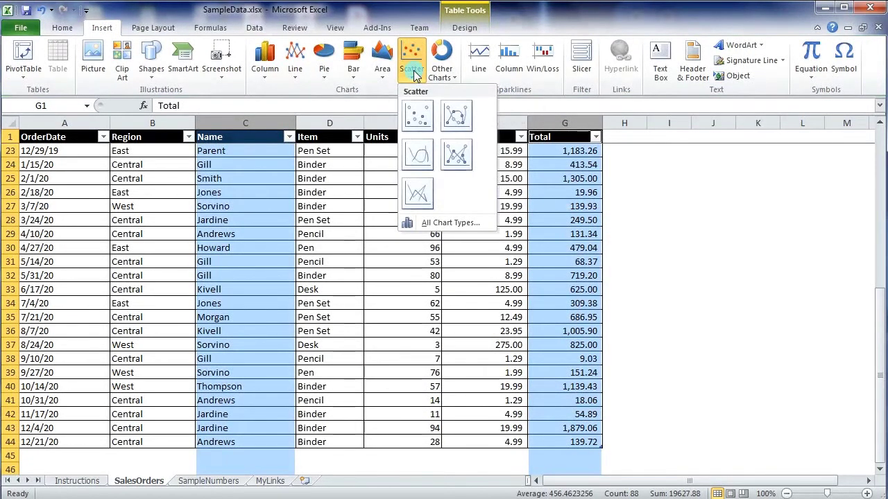
{"action": "left_click", "coordinate": [418, 116]}
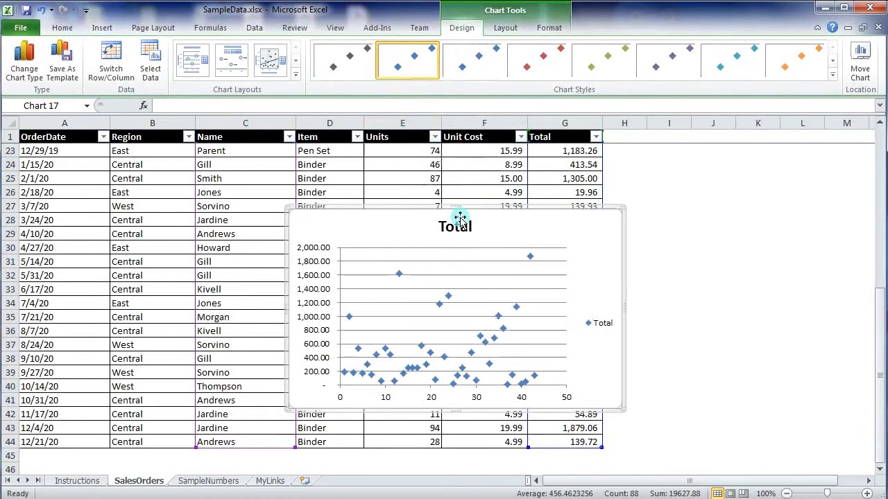
Step: Move the scatter chart beside the table, widen it leftward, then delete it
{"action": "left_click_drag", "start_coordinate": [459, 219], "coordinate": [533, 210]}
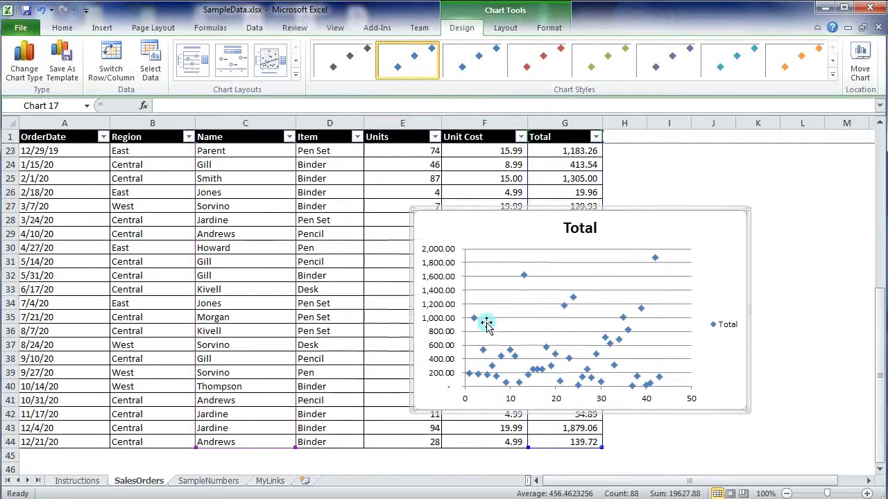
{"action": "mouse_move", "coordinate": [477, 324]}
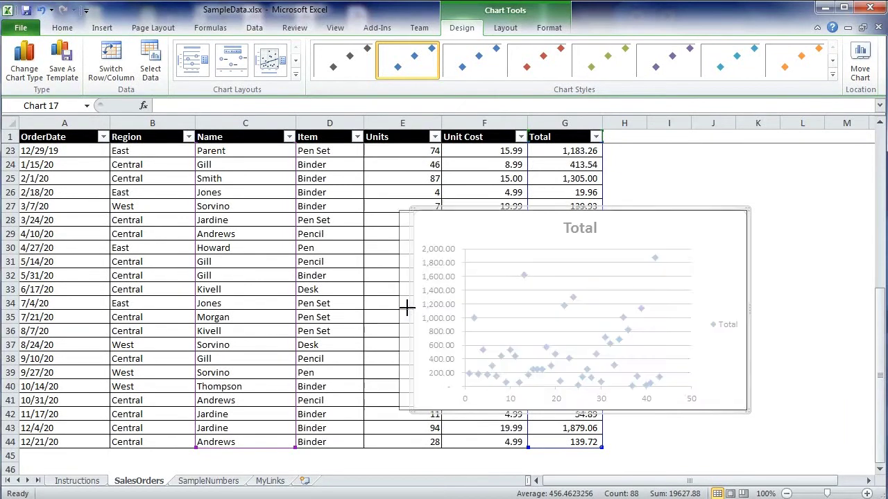
{"action": "left_click_drag", "start_coordinate": [410, 310], "coordinate": [341, 309]}
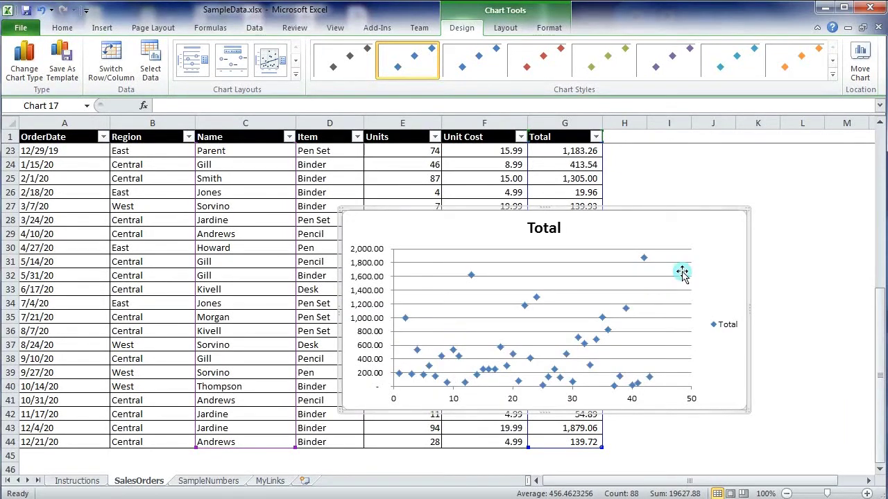
{"action": "key", "text": "Delete"}
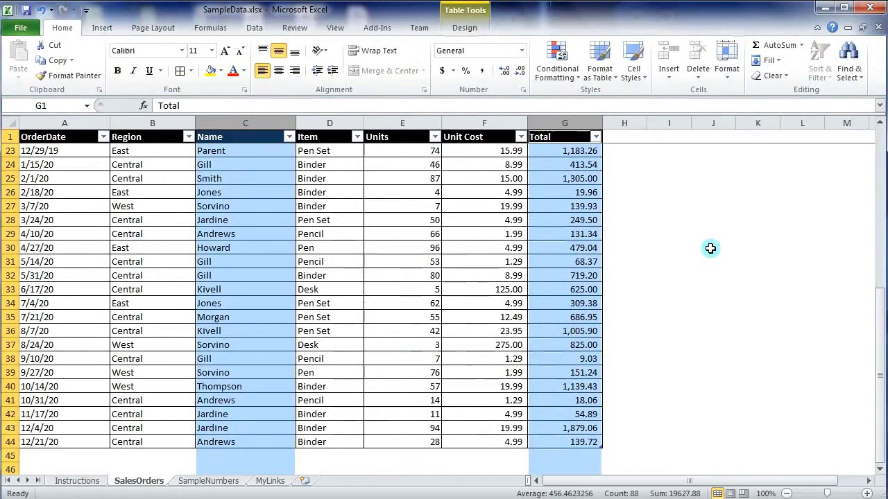
Step: Insert a trial doughnut chart of Total by Name, then delete it
{"action": "left_click", "coordinate": [102, 27]}
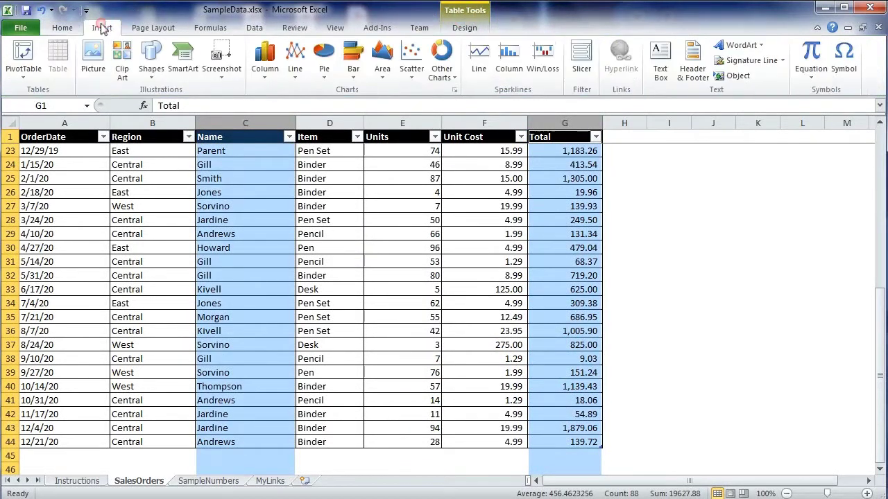
{"action": "left_click", "coordinate": [448, 73]}
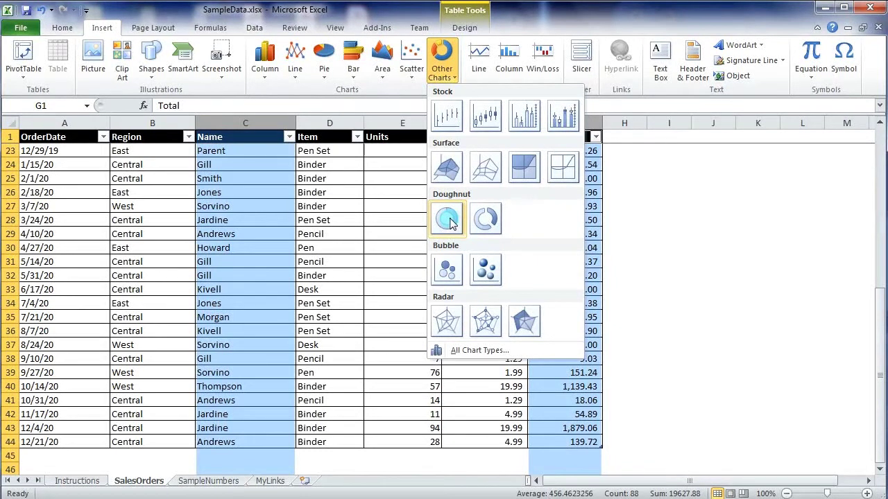
{"action": "left_click", "coordinate": [450, 220]}
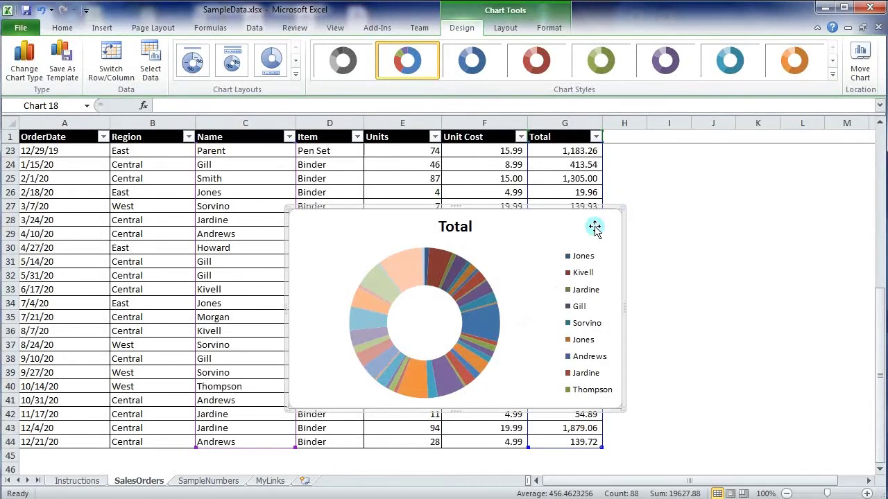
{"action": "key", "text": "Delete"}
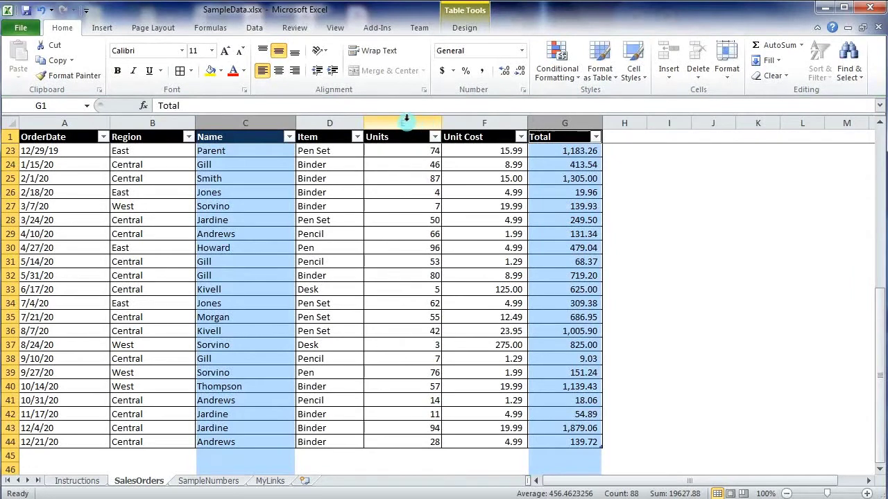
Step: Add the Units column to the selection and bring up the Other Charts gallery
{"action": "left_click", "coordinate": [407, 119], "text": "ctrl"}
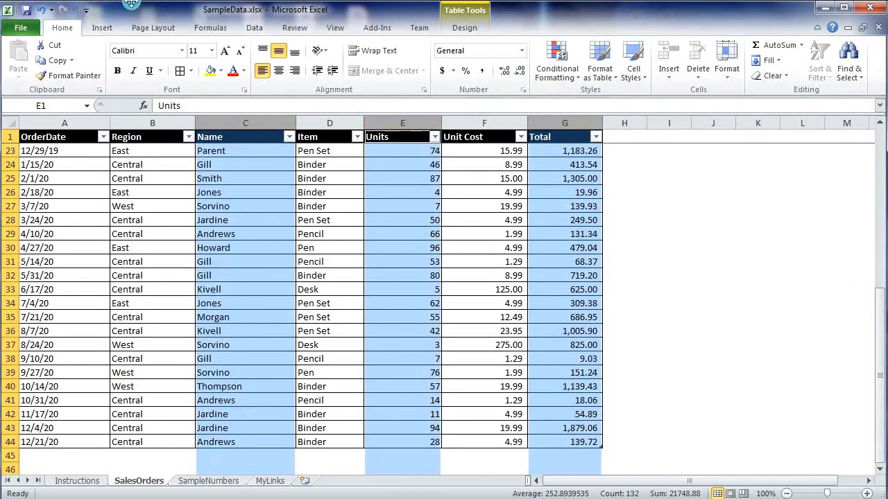
{"action": "left_click", "coordinate": [102, 28]}
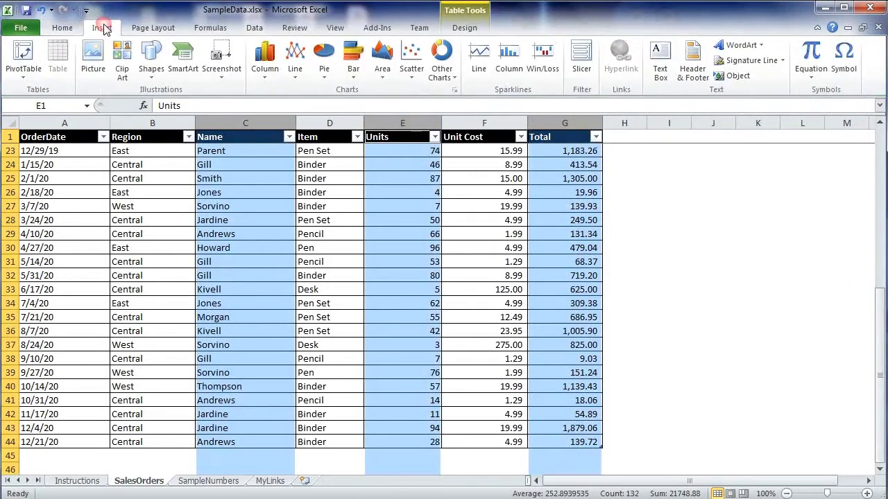
{"action": "left_click", "coordinate": [442, 65]}
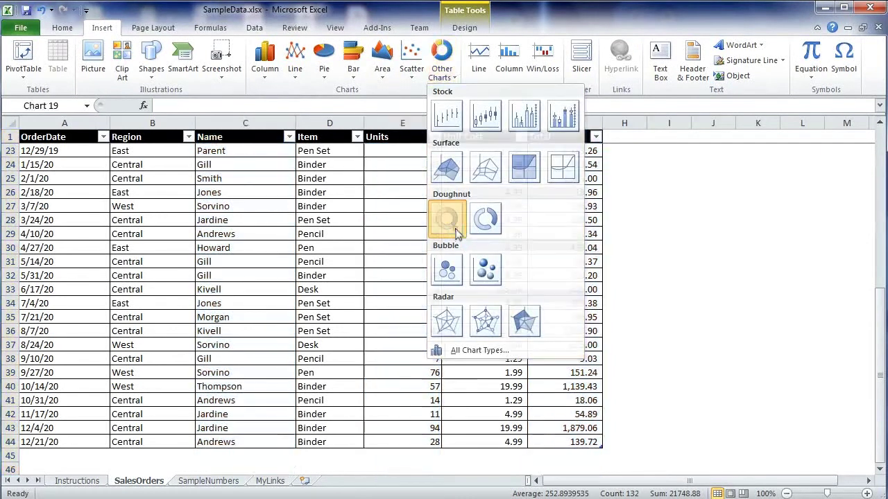
Step: Insert a two-ring doughnut chart of Units and Total by Name, review it, then delete it
{"action": "left_click", "coordinate": [456, 232]}
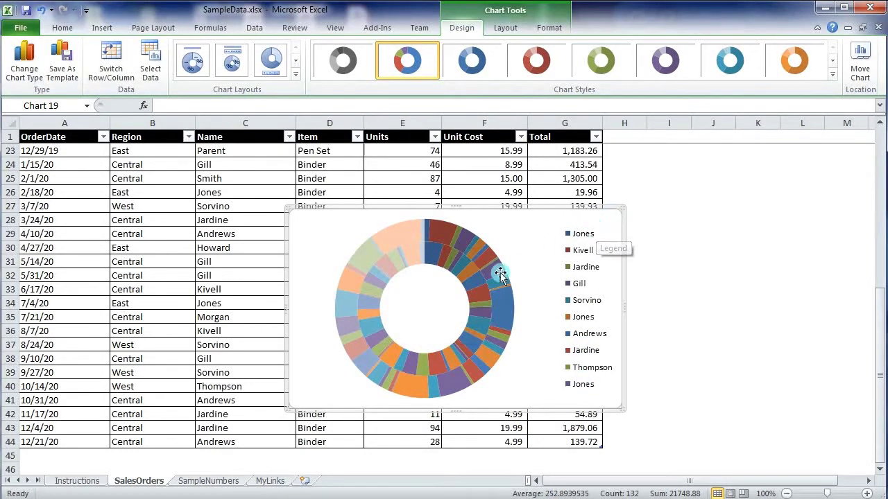
{"action": "mouse_move", "coordinate": [478, 281]}
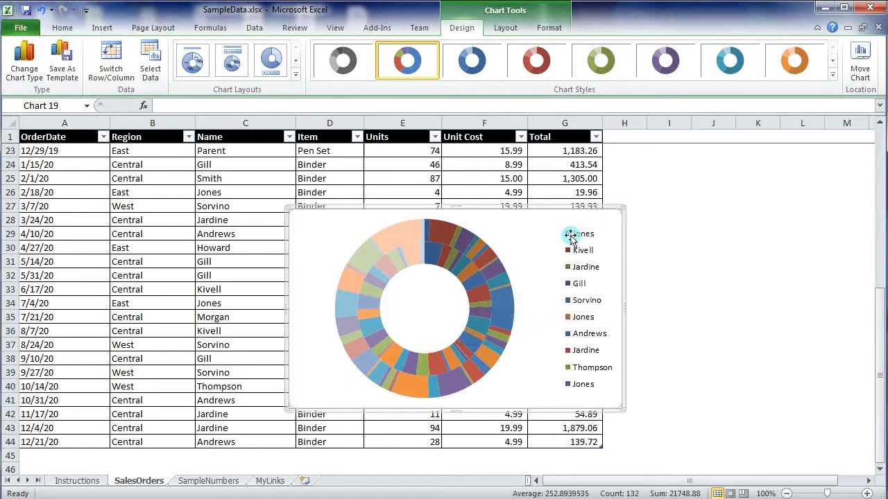
{"action": "mouse_move", "coordinate": [427, 236]}
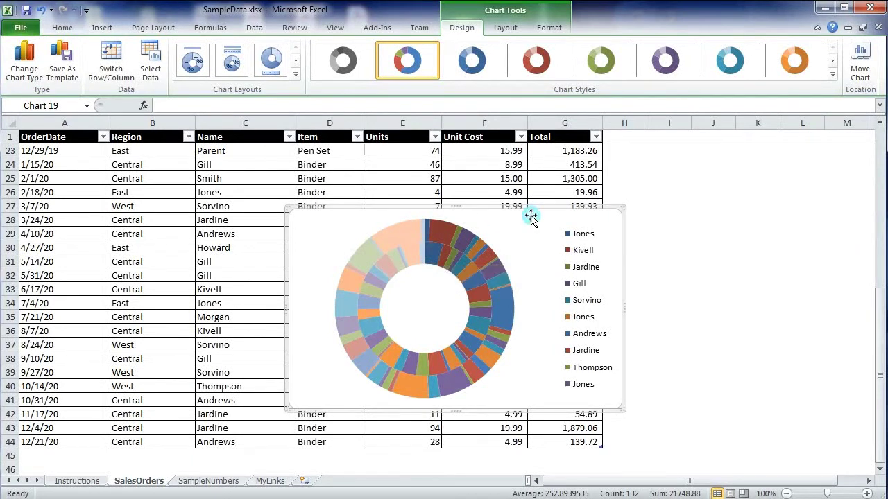
{"action": "key", "text": "Delete"}
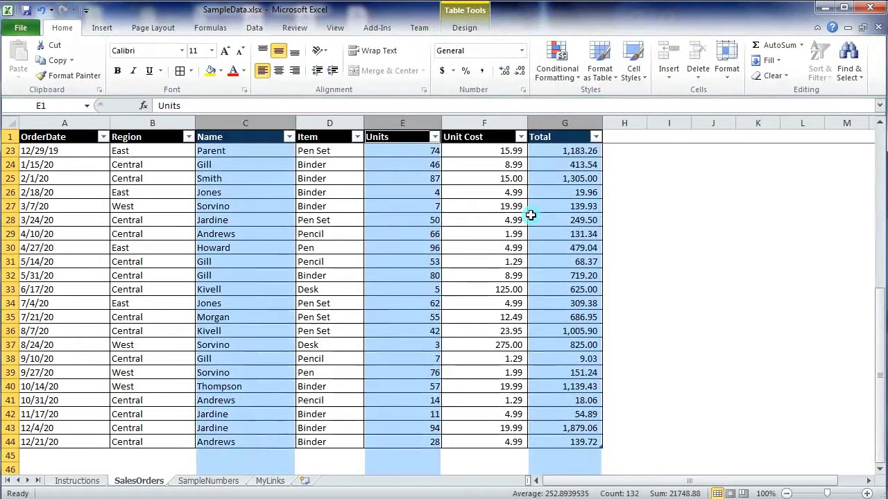
Step: Reselect only the Name and Total columns and insert a 2-D clustered column chart
{"action": "left_click", "coordinate": [102, 27]}
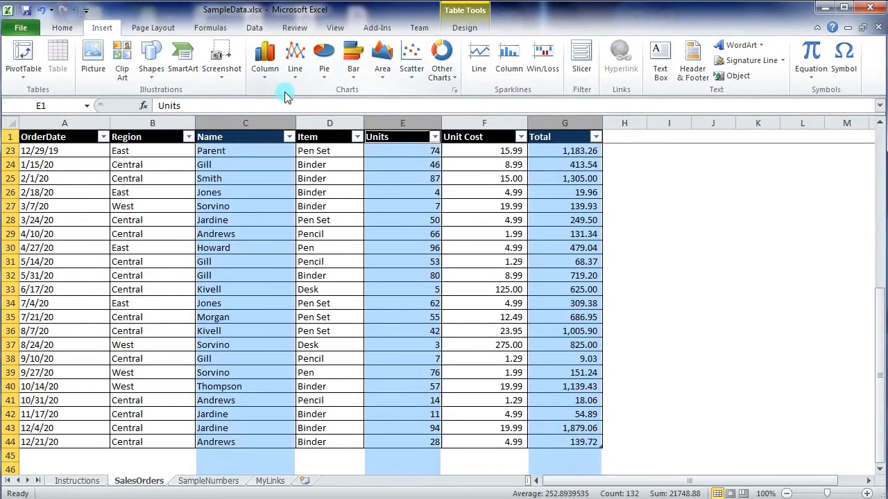
{"action": "left_click", "coordinate": [342, 218]}
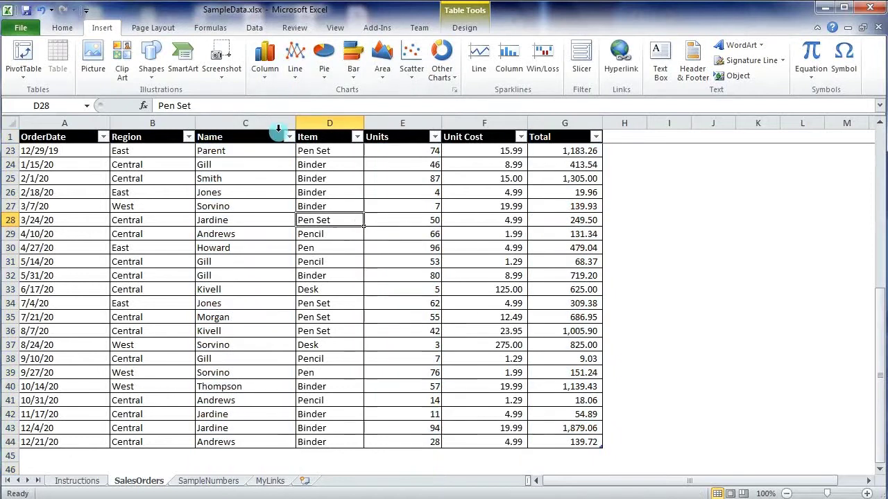
{"action": "left_click", "coordinate": [268, 122]}
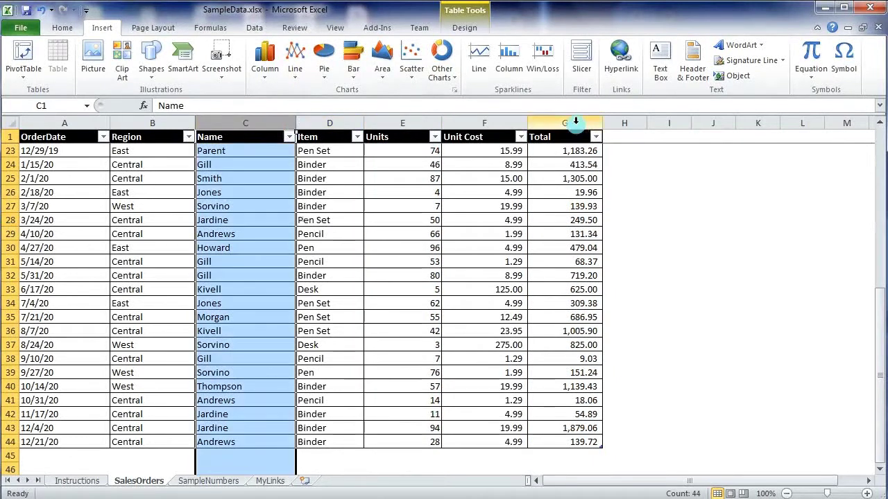
{"action": "left_click", "coordinate": [574, 123], "text": "ctrl"}
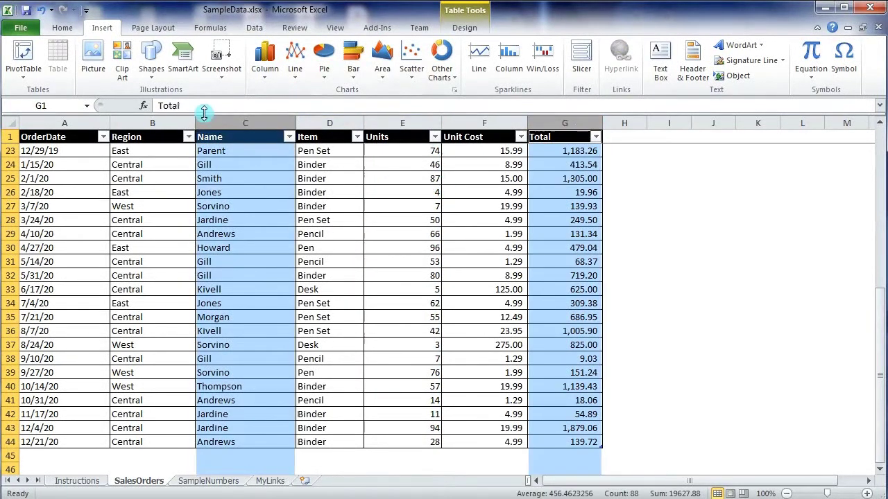
{"action": "left_click", "coordinate": [271, 79]}
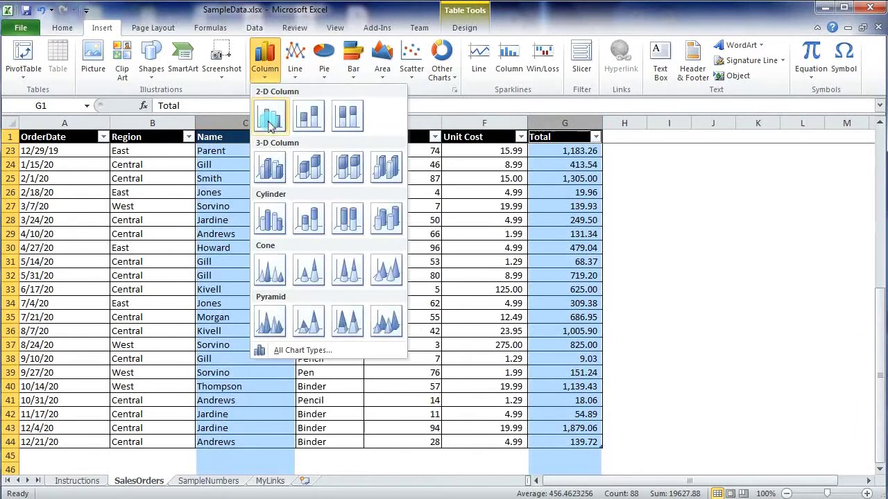
{"action": "left_click", "coordinate": [269, 118]}
Step: Move the Total column chart right of the table, then widen it leftward over the table
{"action": "left_click_drag", "start_coordinate": [521, 219], "coordinate": [720, 199]}
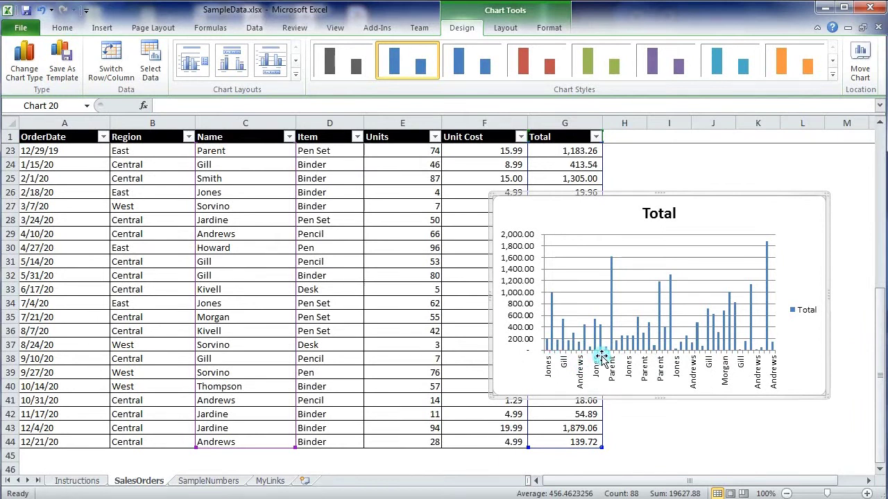
{"action": "left_click_drag", "start_coordinate": [498, 300], "coordinate": [347, 300]}
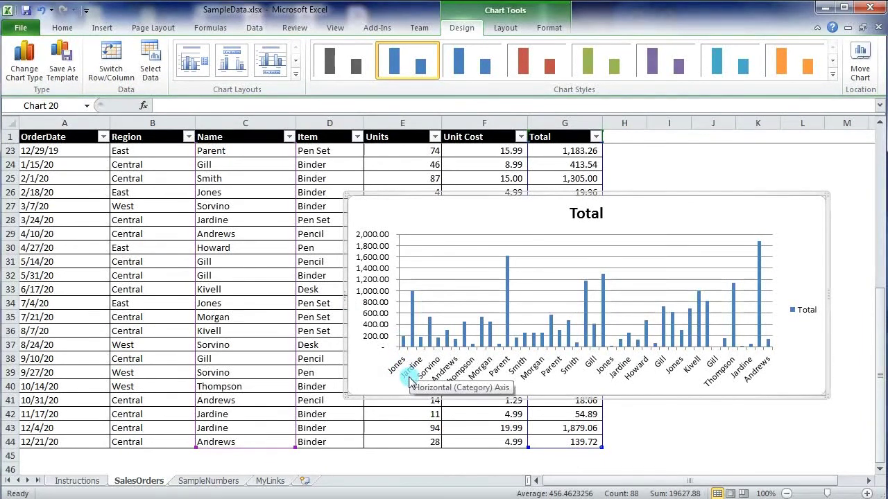
Step: Bring up the Chart Tools Layout options for the Total column chart
{"action": "mouse_move", "coordinate": [414, 310]}
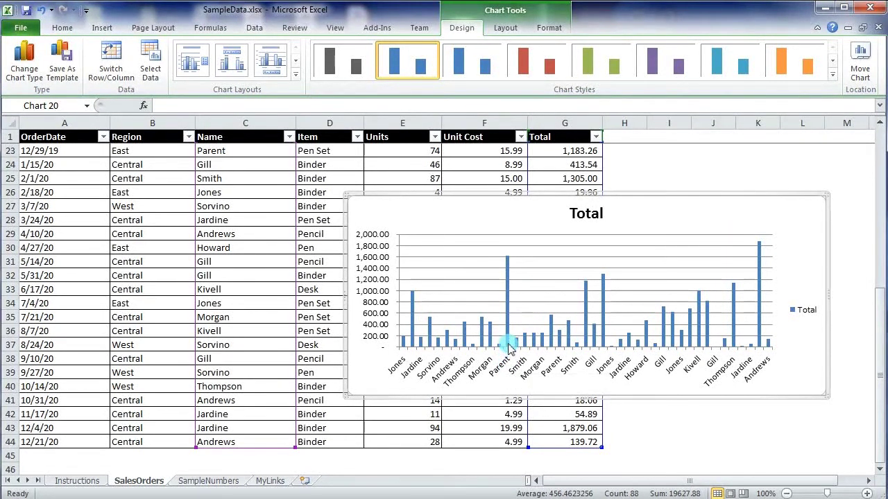
{"action": "mouse_move", "coordinate": [509, 342]}
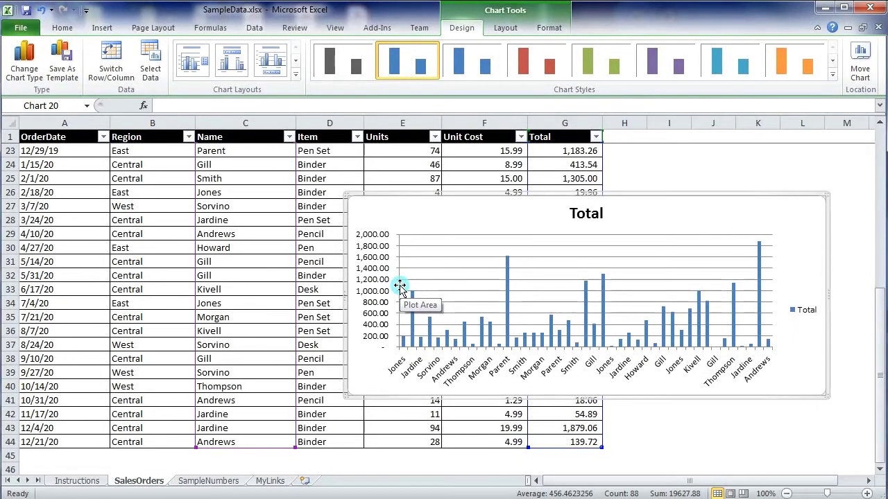
{"action": "left_click", "coordinate": [507, 29]}
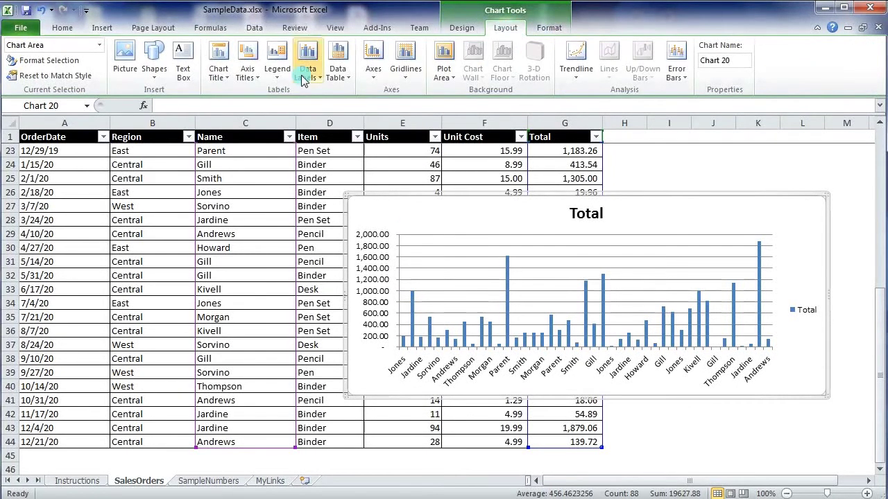
Step: Add a horizontal axis title below the axis reading 'Names'
{"action": "left_click", "coordinate": [253, 79]}
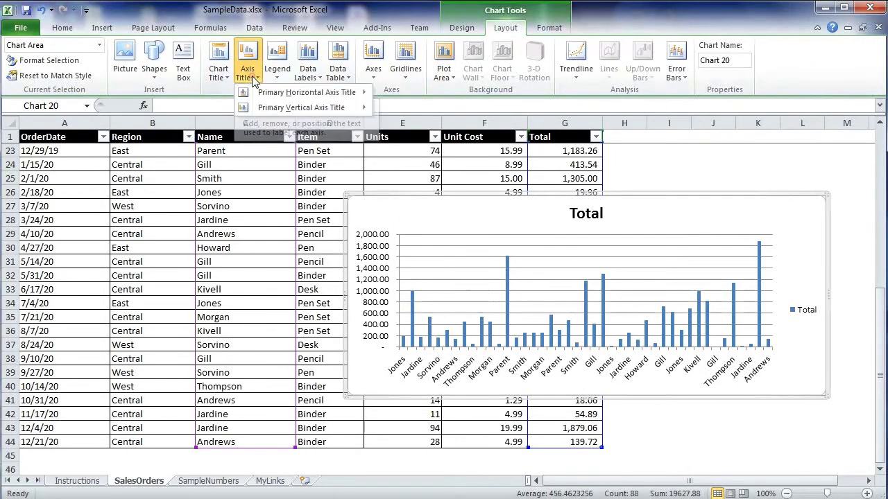
{"action": "mouse_move", "coordinate": [267, 96]}
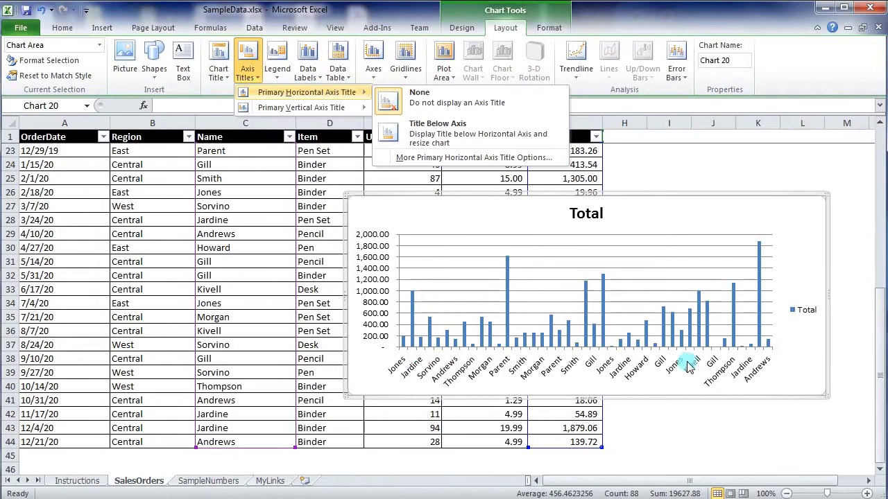
{"action": "left_click", "coordinate": [455, 132]}
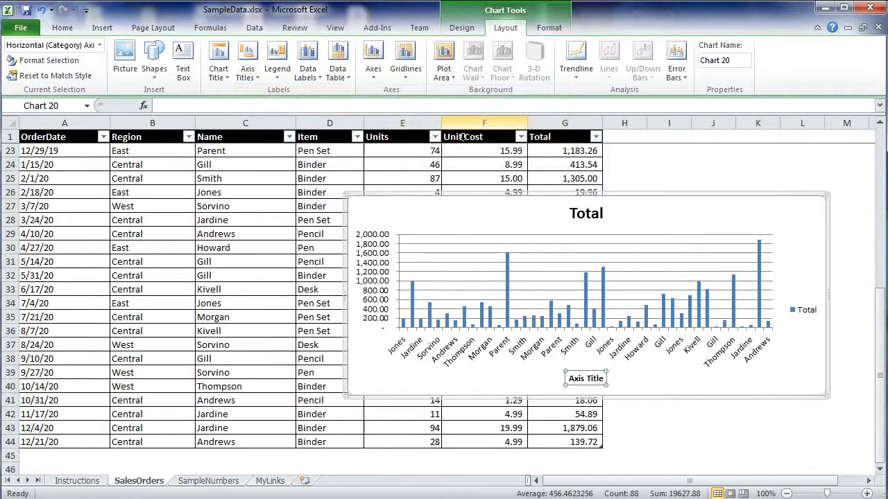
{"action": "triple_click", "coordinate": [583, 377]}
{"action": "type", "text": "nam"}
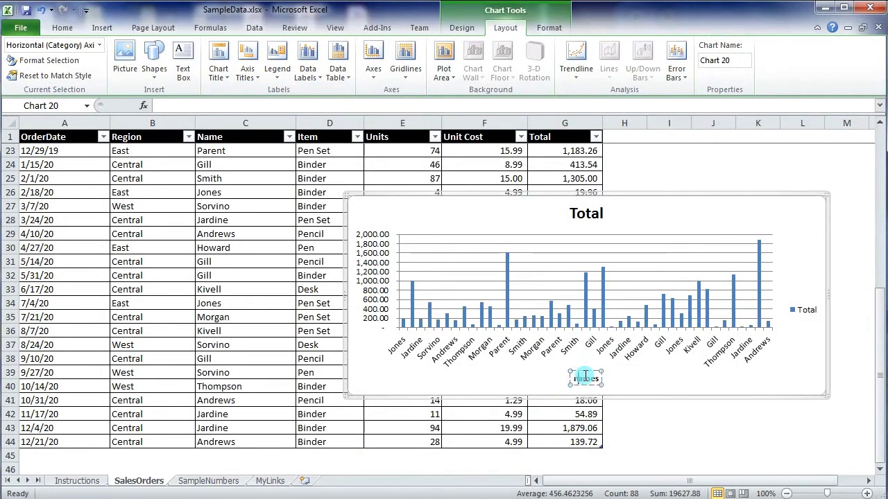
{"action": "left_click", "coordinate": [640, 384]}
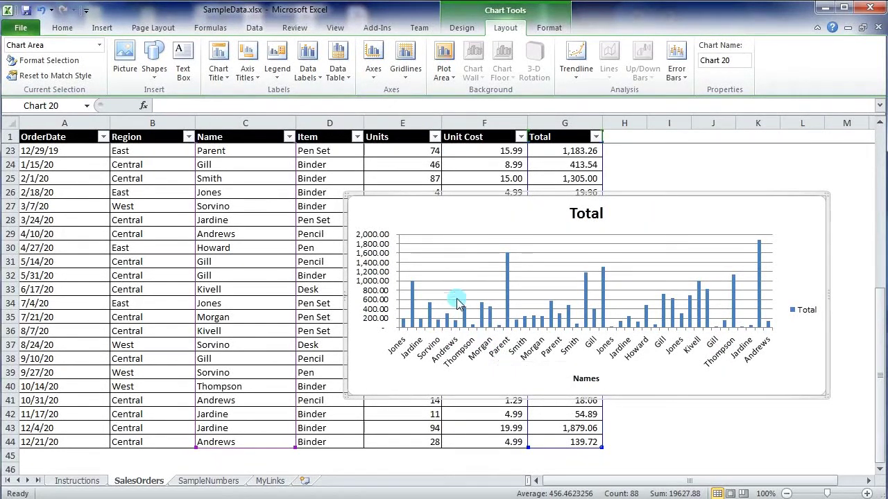
Step: Add a rotated vertical axis title and set its text to 'Total'
{"action": "left_click", "coordinate": [249, 81]}
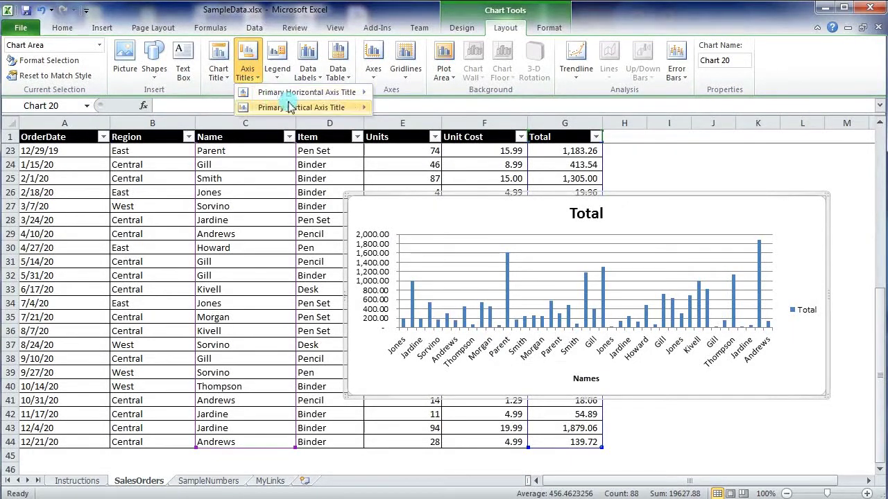
{"action": "mouse_move", "coordinate": [312, 108]}
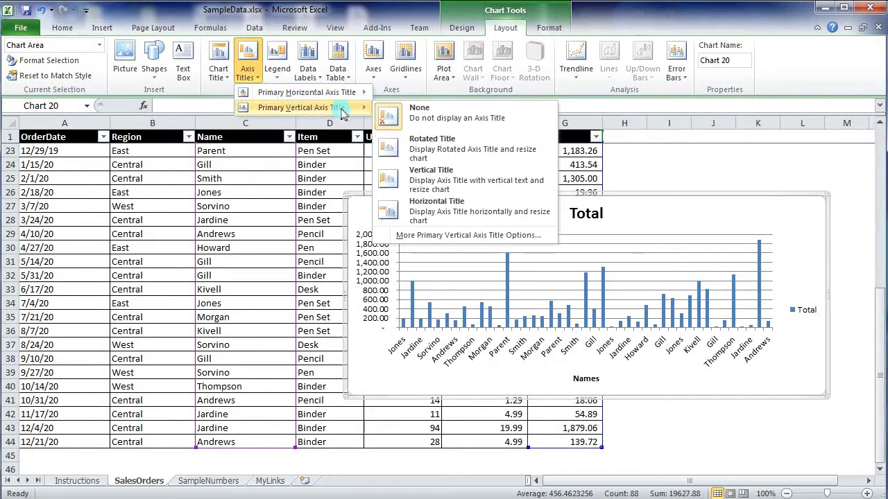
{"action": "left_click", "coordinate": [423, 147]}
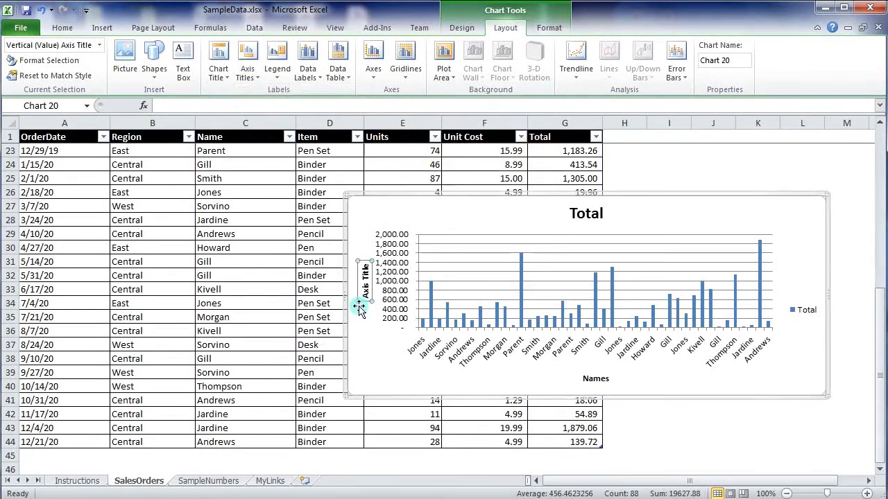
{"action": "double_click", "coordinate": [365, 289]}
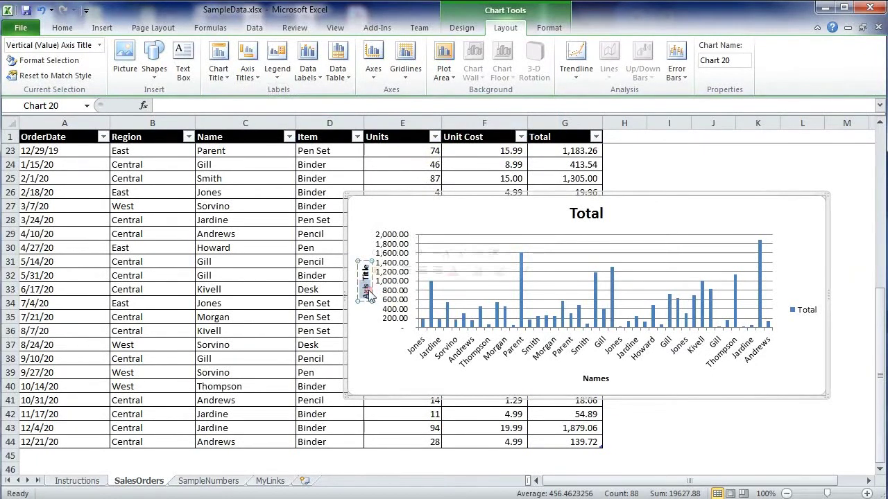
{"action": "type", "text": "Values"}
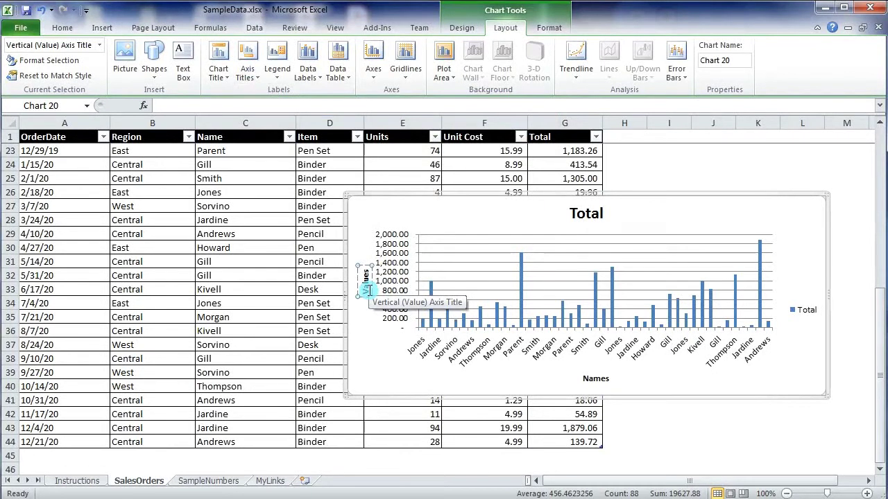
{"action": "key", "text": "BackSpace"}
{"action": "key", "text": "BackSpace"}
{"action": "key", "text": "BackSpace"}
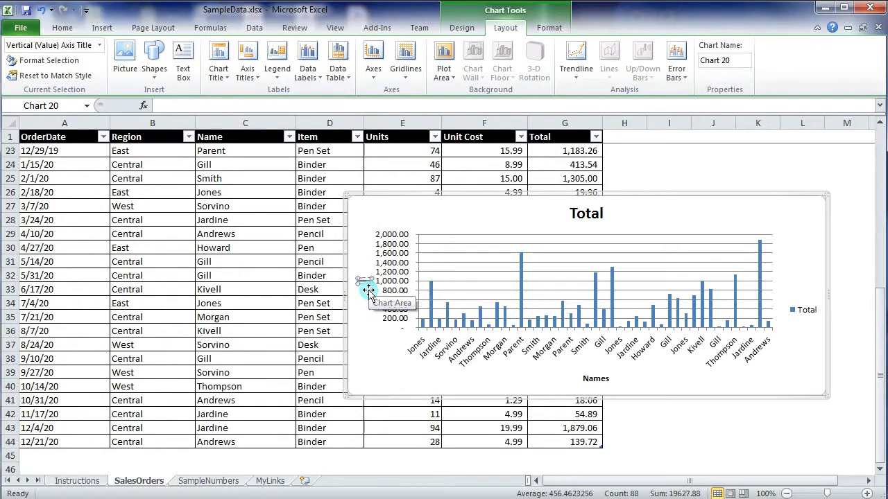
{"action": "type", "text": "Toatl"}
{"action": "key", "text": "BackSpace"}
{"action": "key", "text": "BackSpace"}
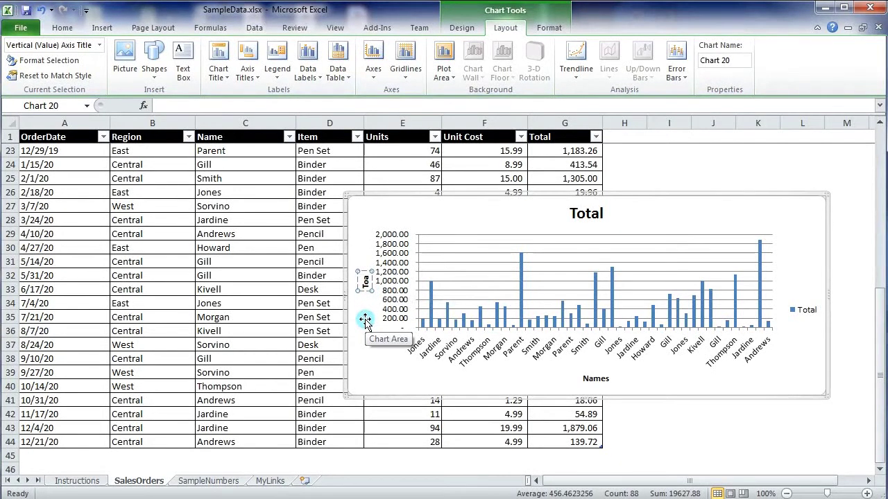
{"action": "type", "text": "tal"}
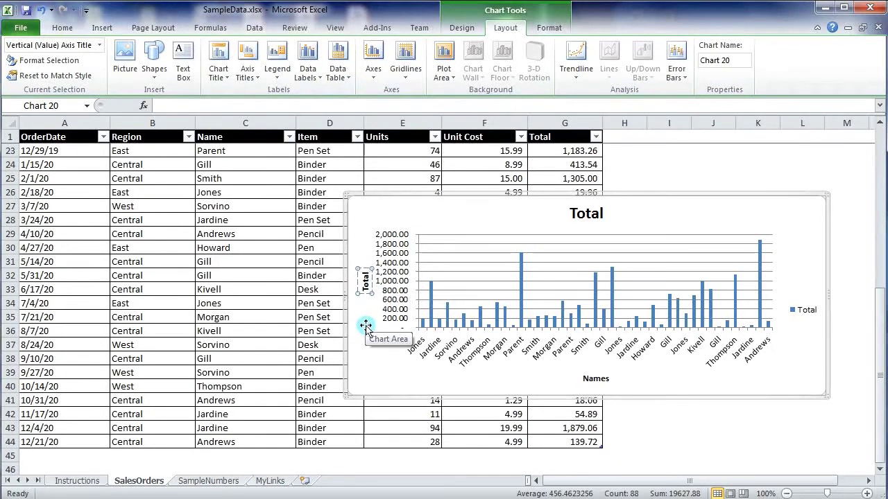
{"action": "left_click", "coordinate": [365, 340]}
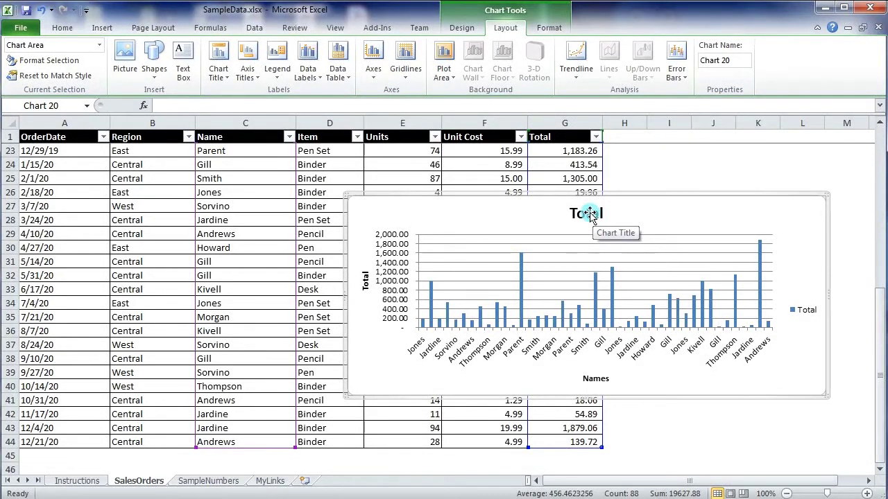
Step: Replace the chart title text 'Total' with 'Sales Order'
{"action": "double_click", "coordinate": [589, 213]}
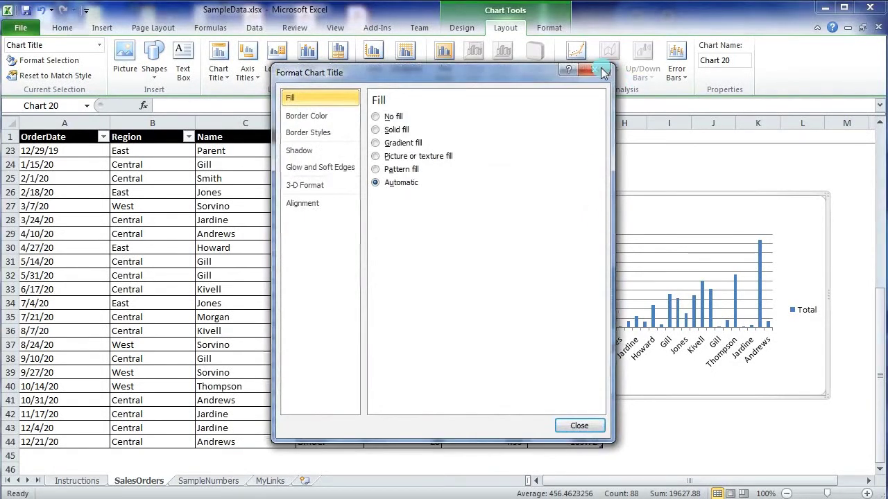
{"action": "left_click", "coordinate": [603, 72]}
{"action": "double_click", "coordinate": [586, 213]}
{"action": "key", "text": "Delete"}
{"action": "type", "text": "Sales Order"}
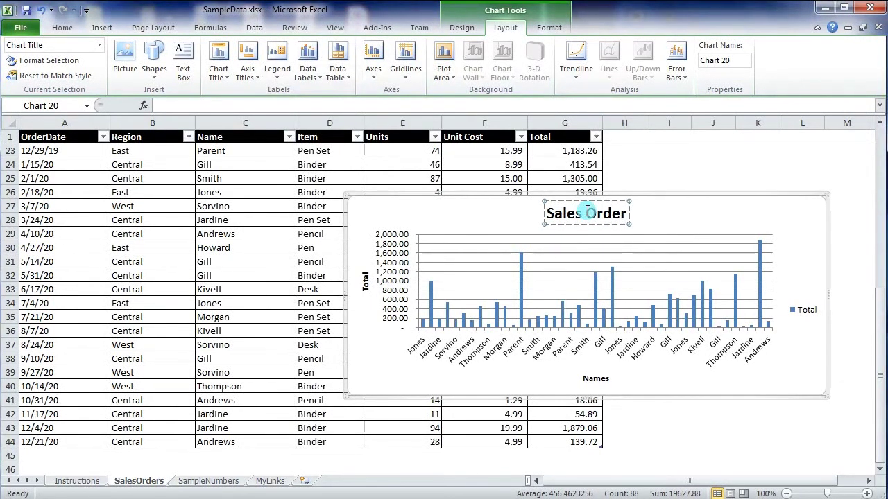
{"action": "left_click", "coordinate": [657, 224]}
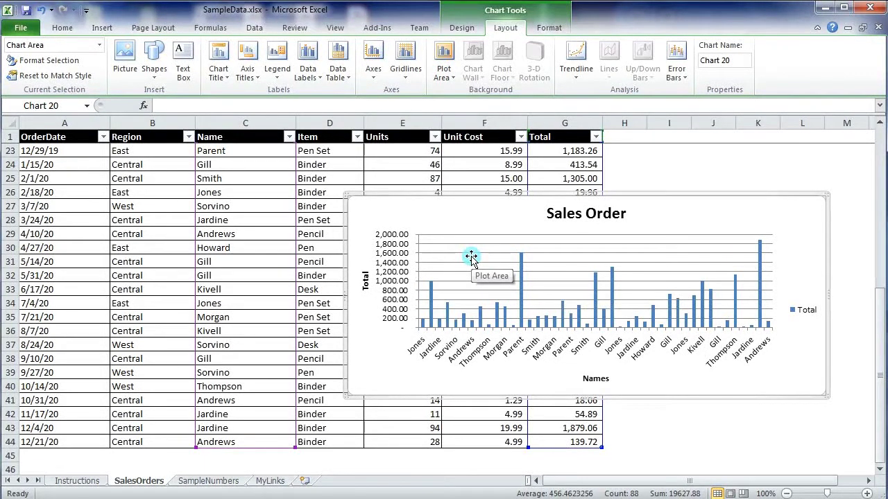
Step: Try the horizontal gridline options, ending with major horizontal gridlines shown
{"action": "left_click", "coordinate": [406, 70]}
{"action": "mouse_move", "coordinate": [499, 96]}
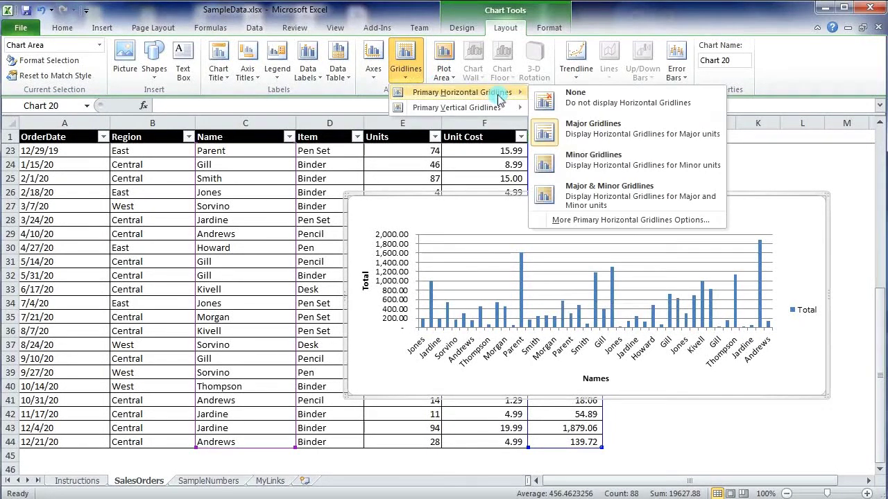
{"action": "left_click", "coordinate": [569, 143]}
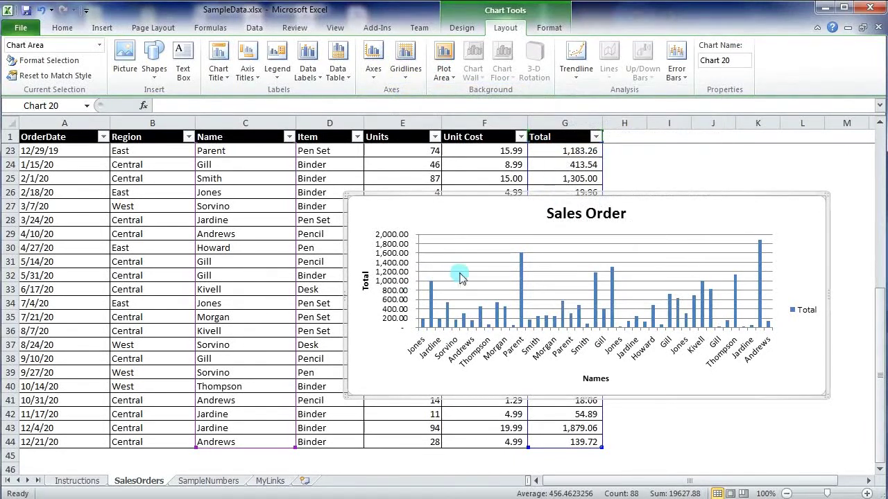
{"action": "left_click", "coordinate": [400, 69]}
{"action": "mouse_move", "coordinate": [506, 93]}
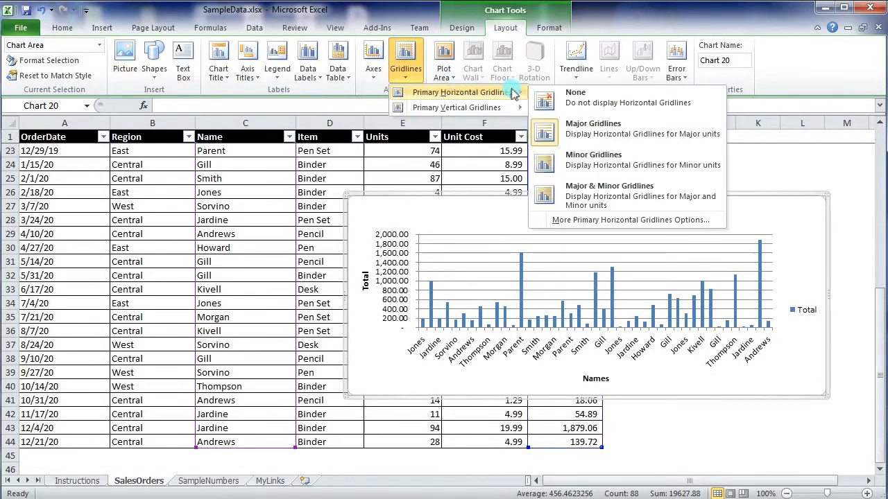
{"action": "left_click", "coordinate": [582, 108]}
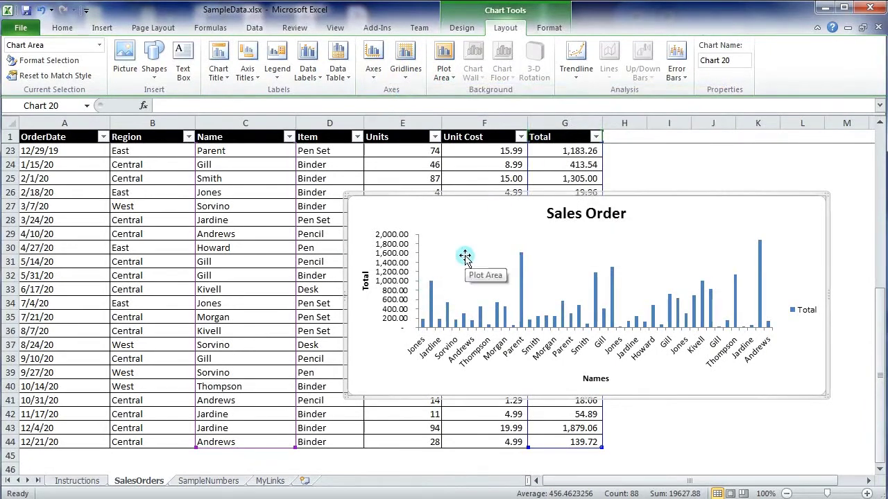
{"action": "left_click", "coordinate": [409, 72]}
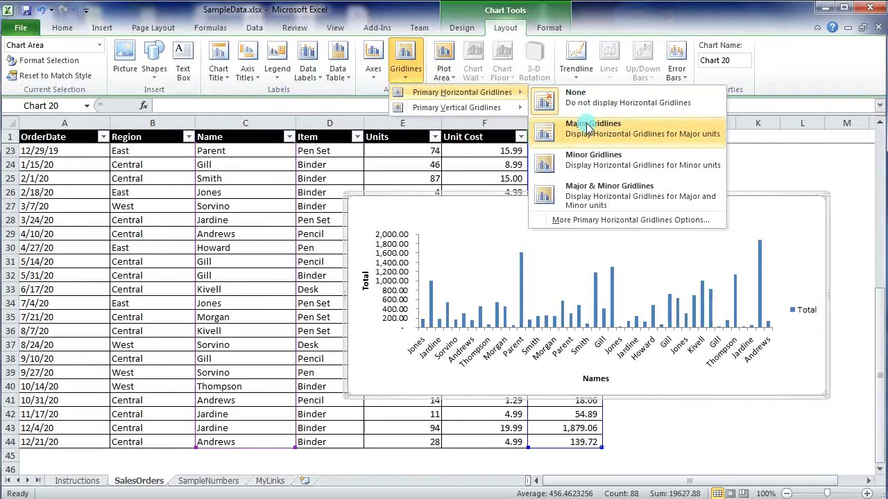
{"action": "left_click", "coordinate": [586, 124]}
Step: Add primary vertical major gridlines to the Sales Order chart
{"action": "left_click", "coordinate": [405, 63]}
{"action": "mouse_move", "coordinate": [473, 111]}
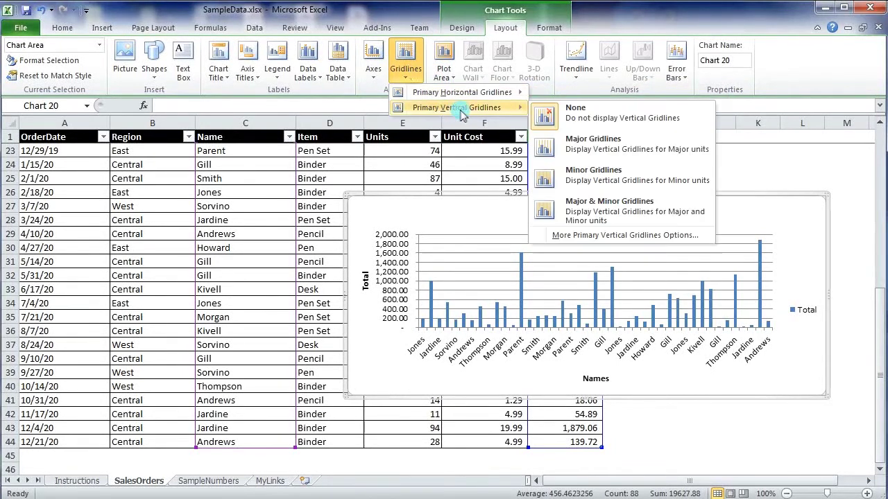
{"action": "left_click", "coordinate": [605, 148]}
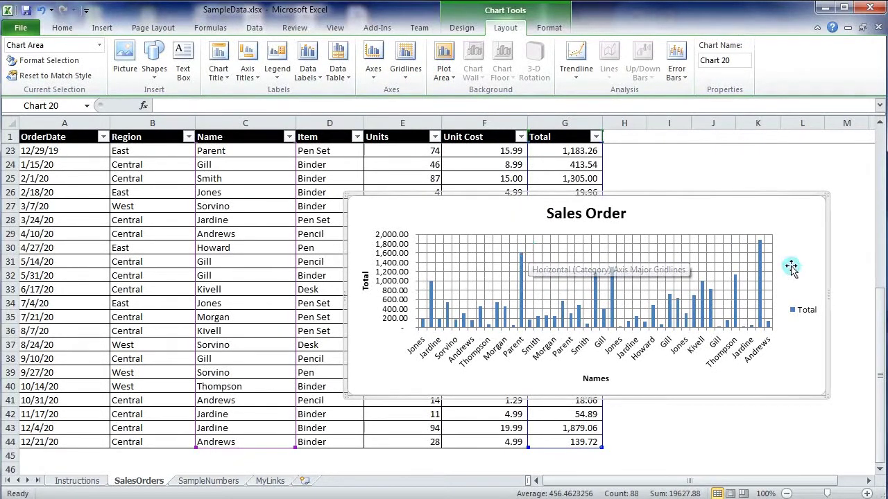
Step: Switch rows and columns so each name is a series, then drag the chart taller to 3" by 7.18"
{"action": "left_click", "coordinate": [463, 28]}
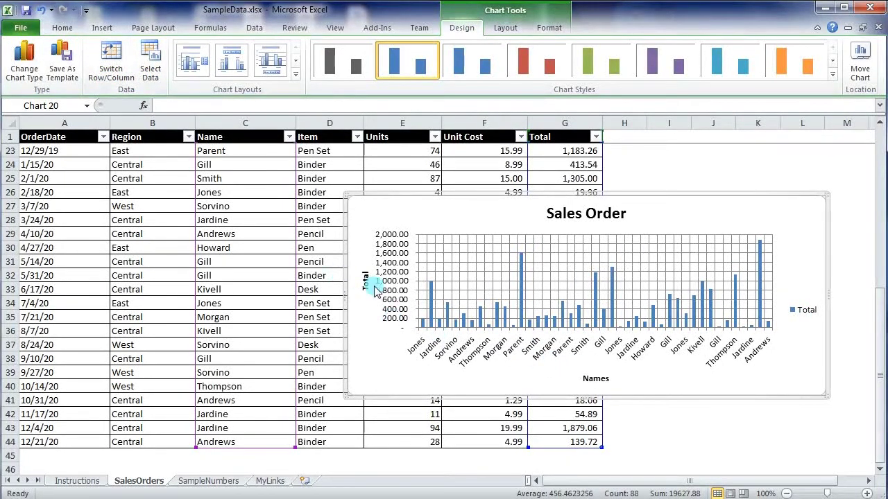
{"action": "left_click", "coordinate": [110, 71]}
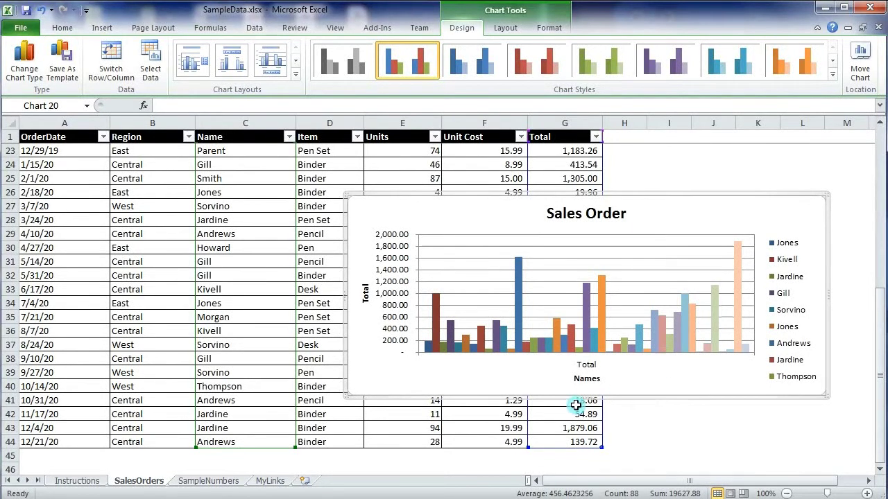
{"action": "left_click_drag", "start_coordinate": [591, 396], "coordinate": [593, 447]}
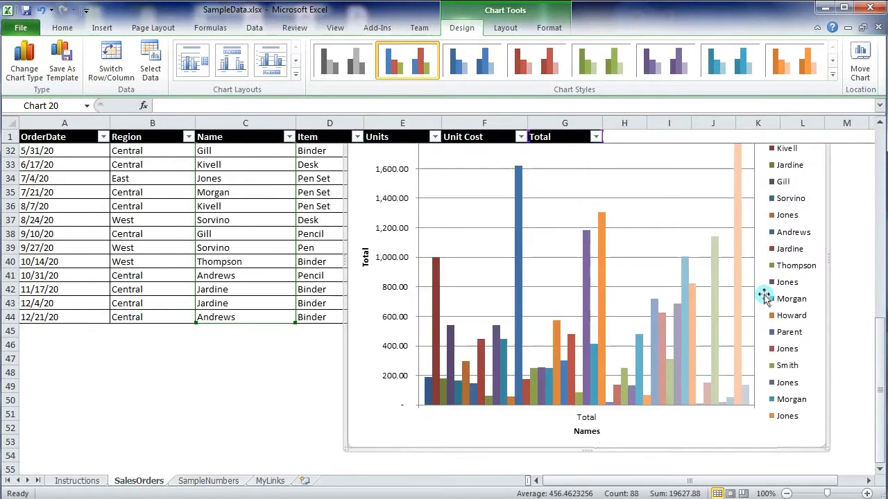
{"action": "scroll", "coordinate": [763, 296], "scroll_direction": "up", "scroll_amount": 1}
{"action": "scroll", "coordinate": [764, 296], "scroll_direction": "up", "scroll_amount": 3}
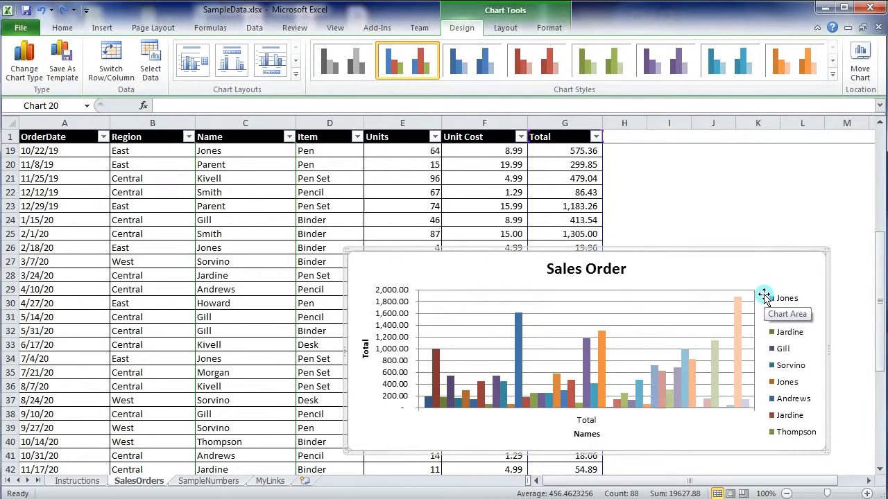
{"action": "left_click", "coordinate": [550, 32]}
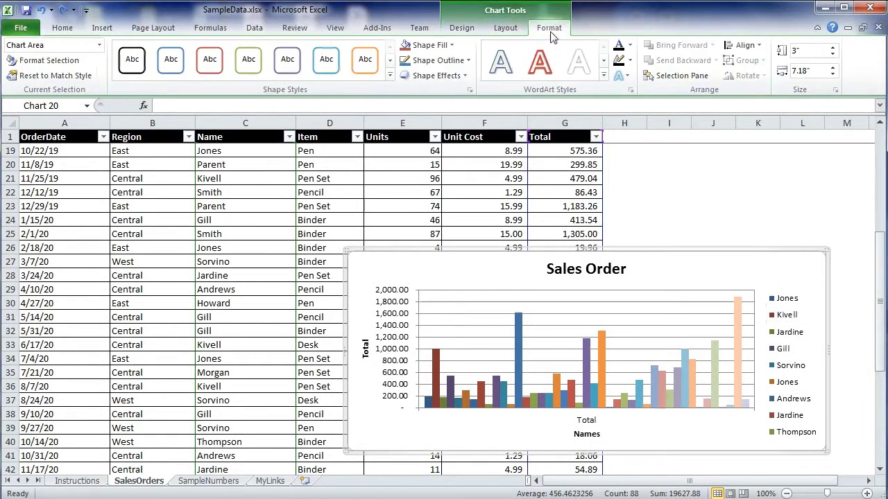
Step: Add Outside End data labels showing each column's Total value
{"action": "left_click", "coordinate": [506, 31]}
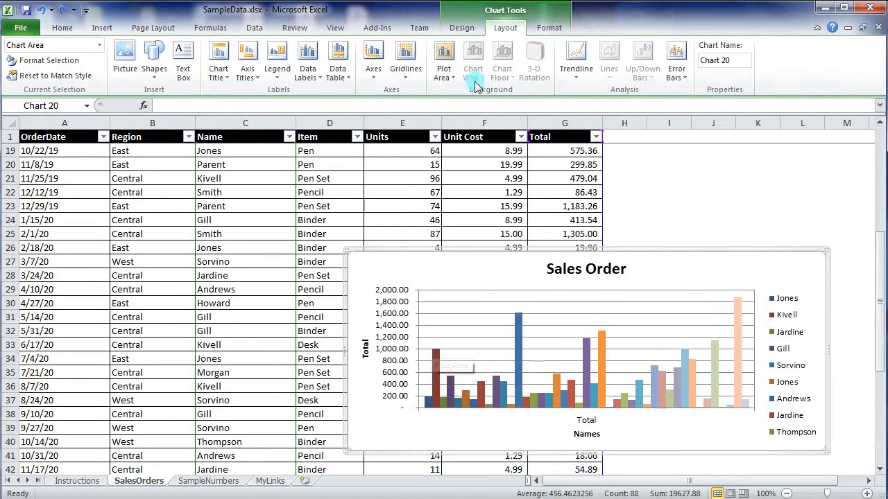
{"action": "left_click", "coordinate": [307, 79]}
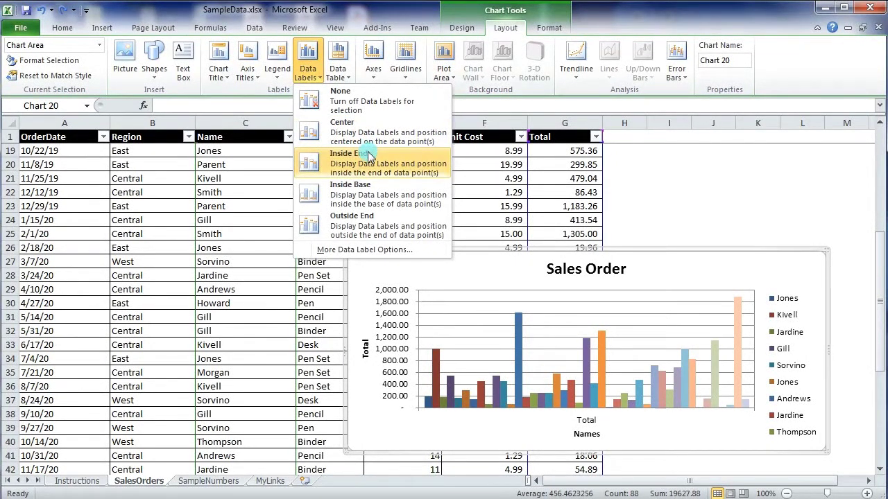
{"action": "left_click", "coordinate": [366, 221]}
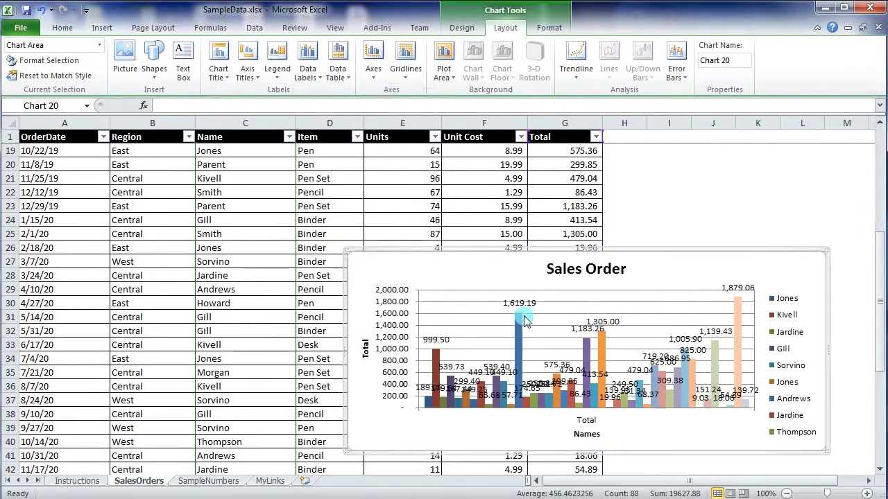
{"action": "mouse_move", "coordinate": [520, 315]}
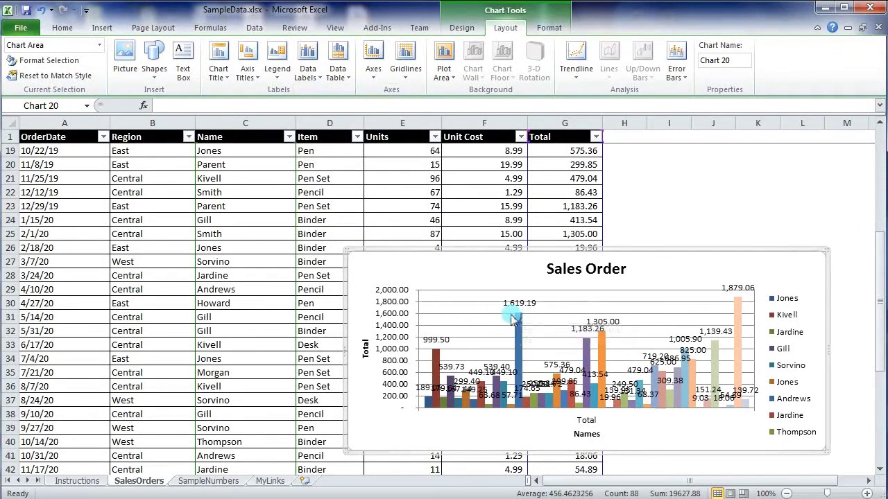
Step: Set the primary horizontal gridlines to None
{"action": "left_click", "coordinate": [407, 69]}
{"action": "mouse_move", "coordinate": [519, 98]}
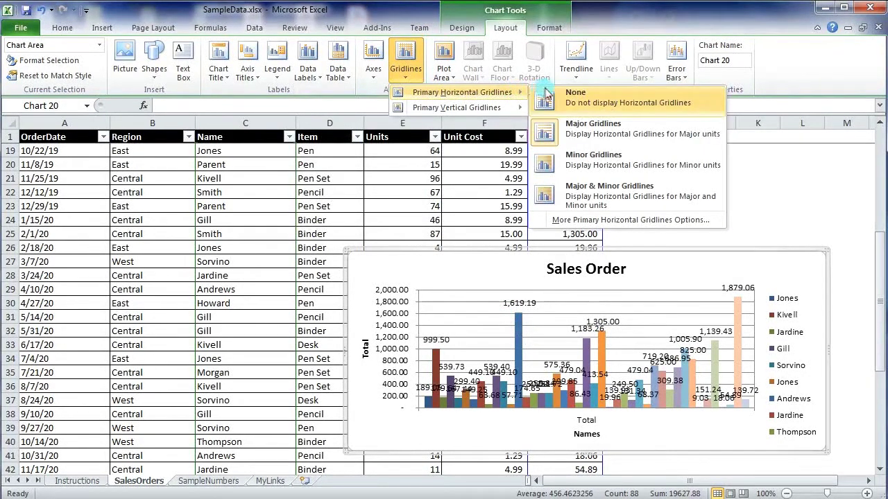
{"action": "left_click", "coordinate": [570, 101]}
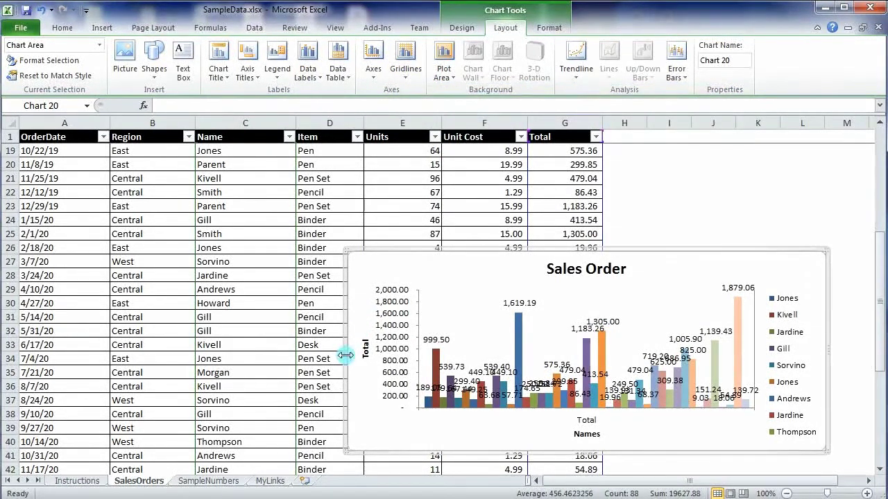
Step: Widen the chart to the left and move it up over rows 20–34
{"action": "left_click_drag", "start_coordinate": [347, 354], "coordinate": [119, 365]}
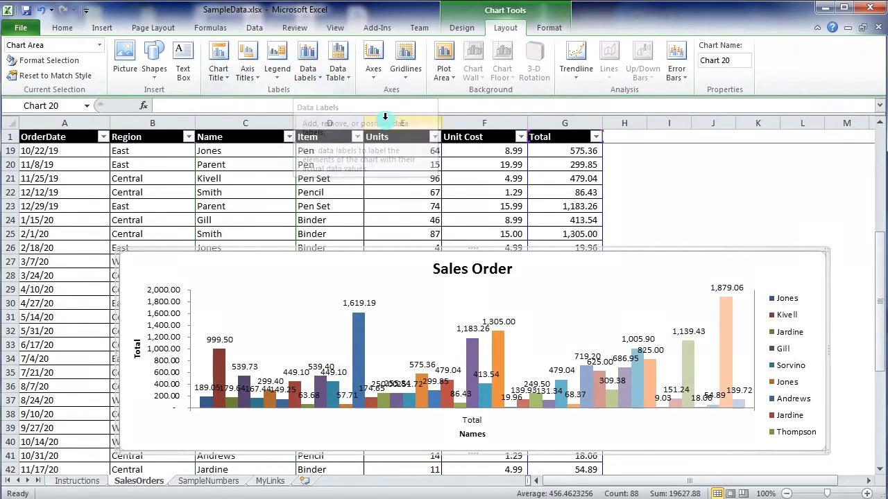
{"action": "left_click_drag", "start_coordinate": [496, 251], "coordinate": [459, 85]}
{"action": "left_click_drag", "start_coordinate": [489, 250], "coordinate": [482, 159]}
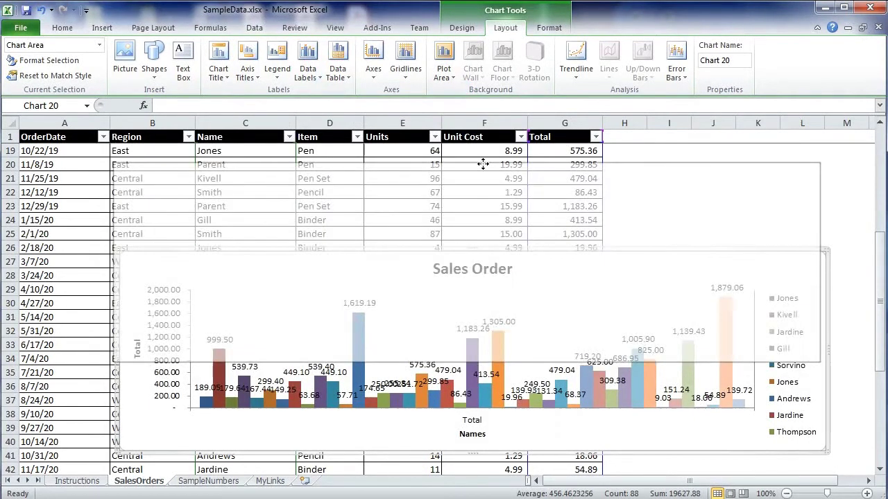
{"action": "left_click", "coordinate": [344, 71]}
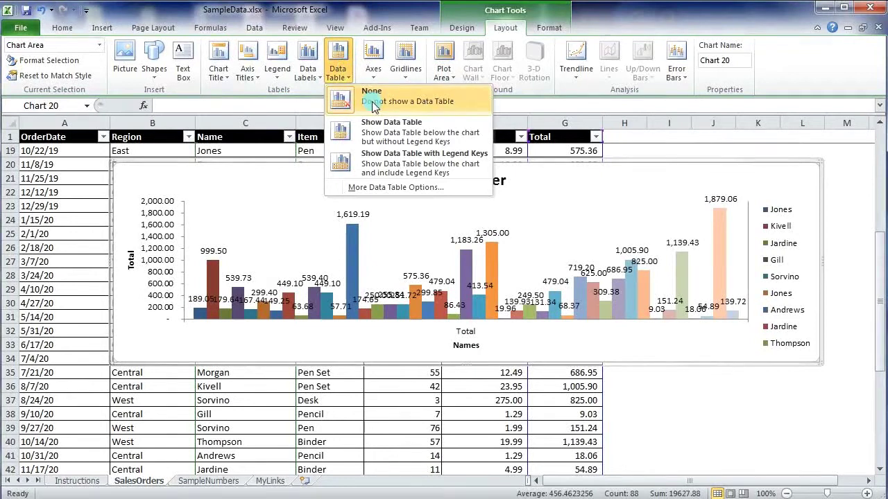
{"action": "left_click", "coordinate": [407, 141]}
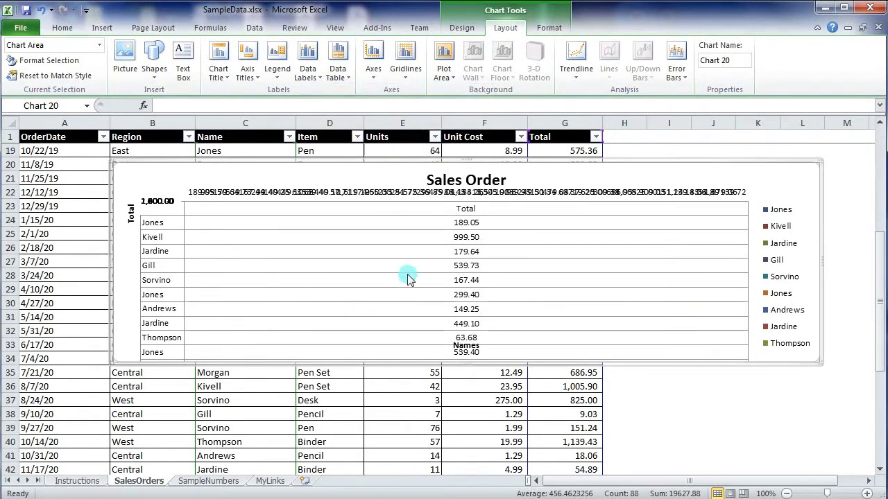
{"action": "left_click", "coordinate": [484, 366]}
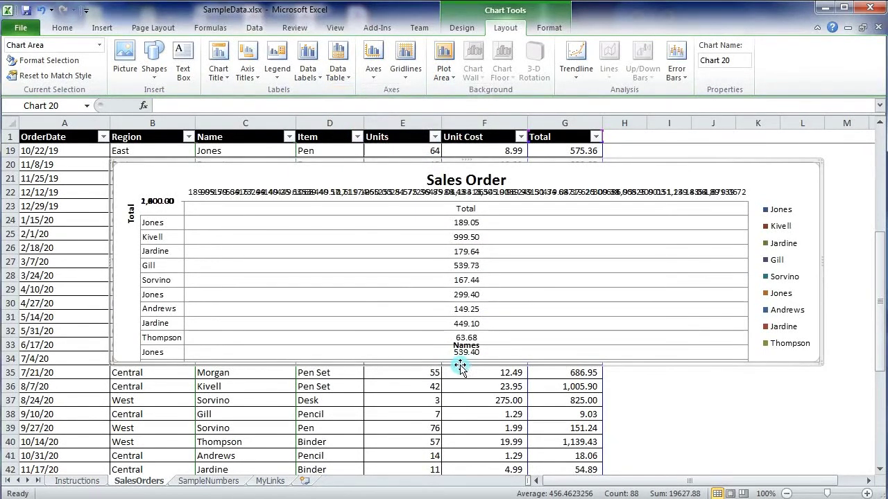
{"action": "left_click_drag", "start_coordinate": [463, 364], "coordinate": [467, 458]}
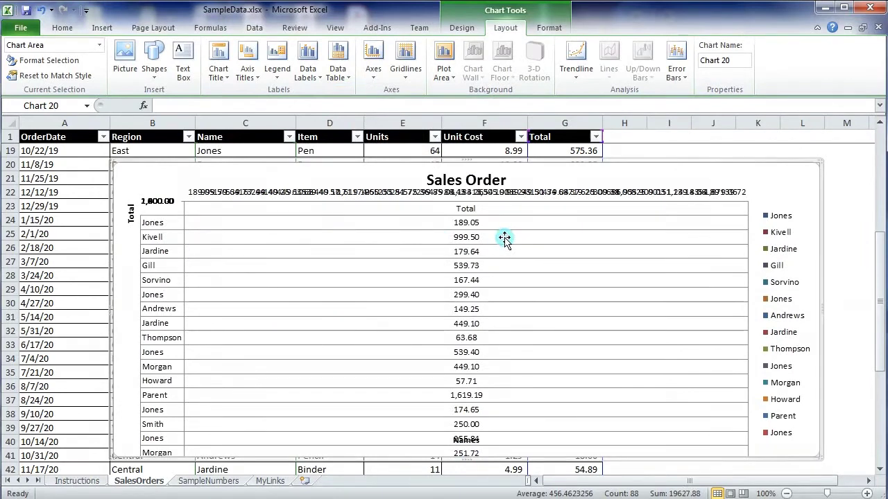
{"action": "key", "text": "ctrl+z"}
{"action": "key", "text": "ctrl+z"}
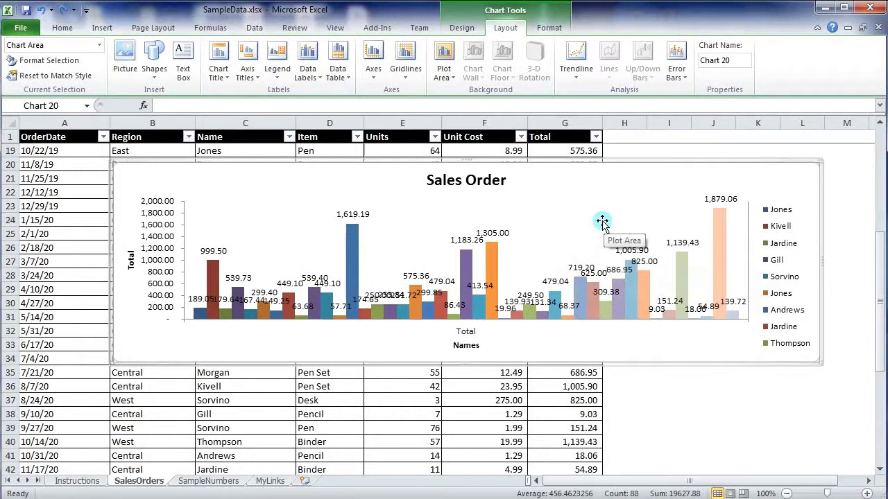
{"action": "left_click", "coordinate": [447, 80]}
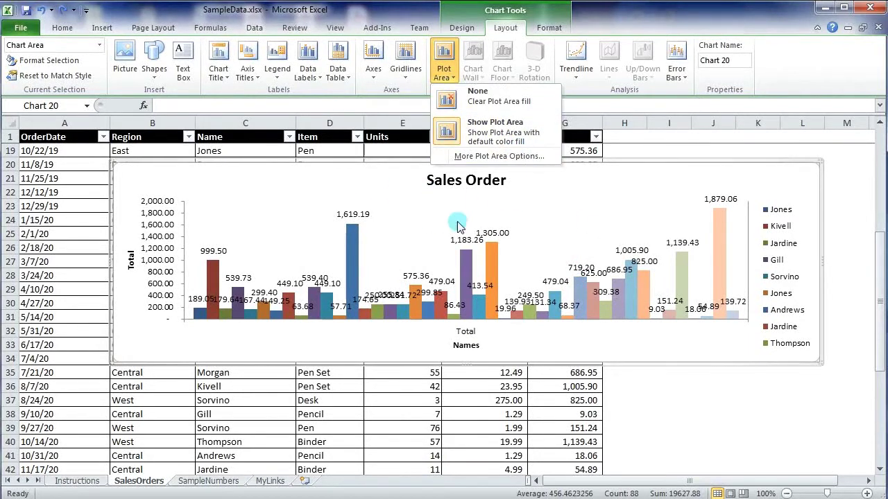
Step: Try red and green chart styles, settle on purple, and switch rows and columns
{"action": "left_click", "coordinate": [267, 243]}
{"action": "left_click", "coordinate": [477, 248]}
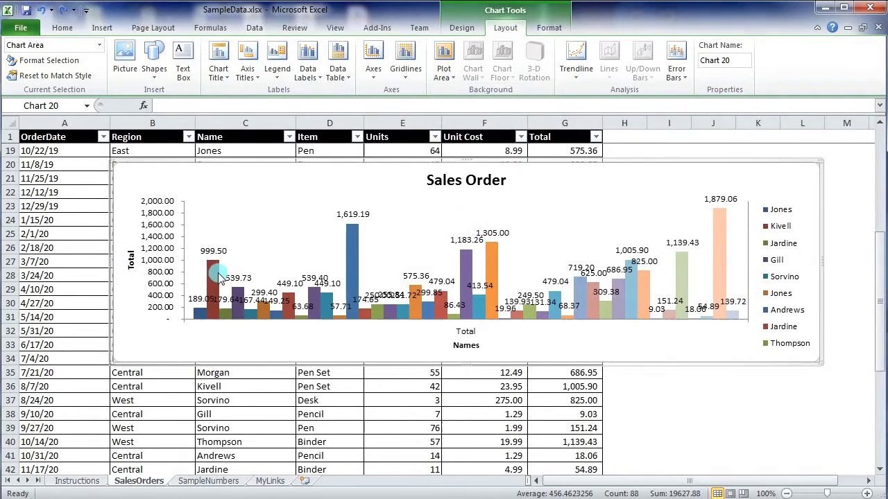
{"action": "left_click", "coordinate": [462, 32]}
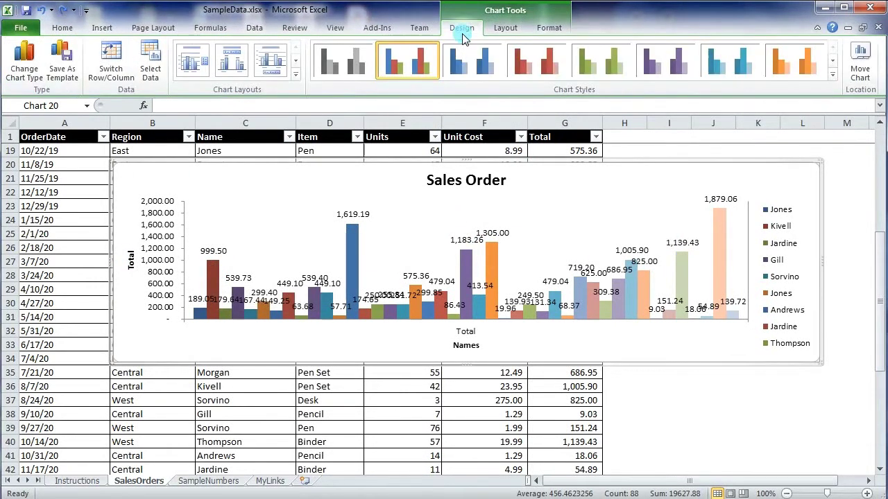
{"action": "left_click", "coordinate": [532, 66]}
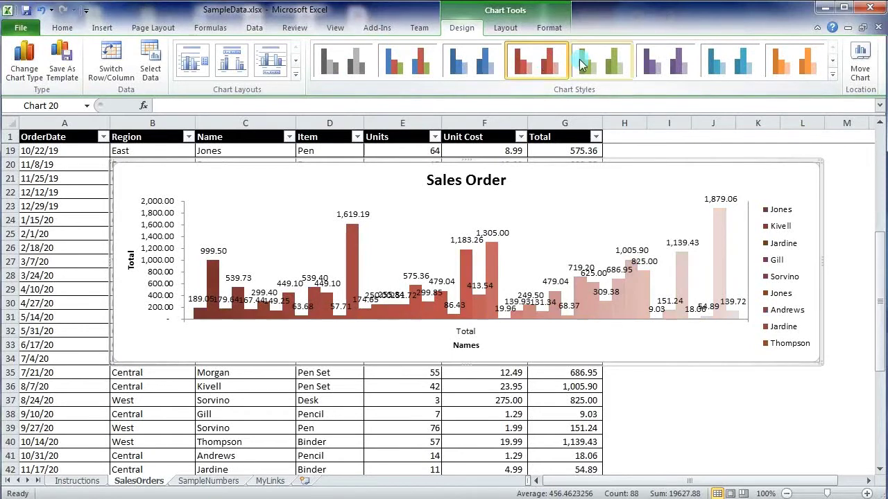
{"action": "left_click", "coordinate": [600, 64]}
{"action": "left_click", "coordinate": [663, 66]}
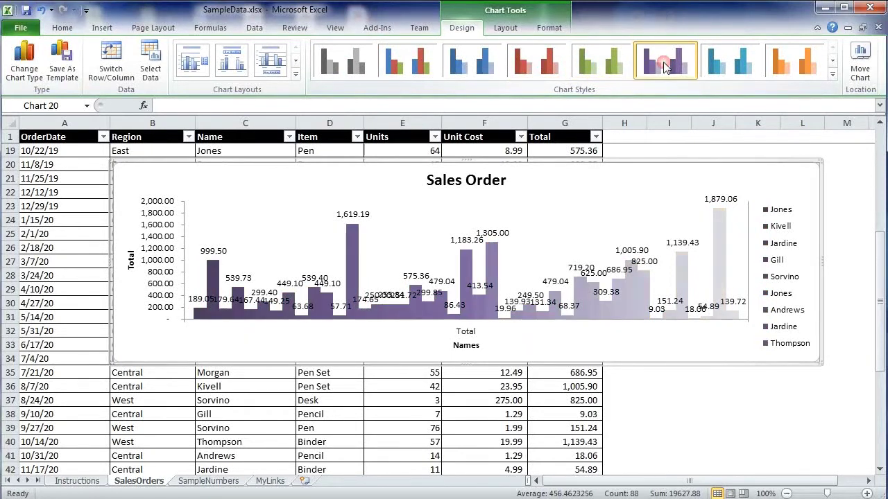
{"action": "left_click", "coordinate": [109, 73]}
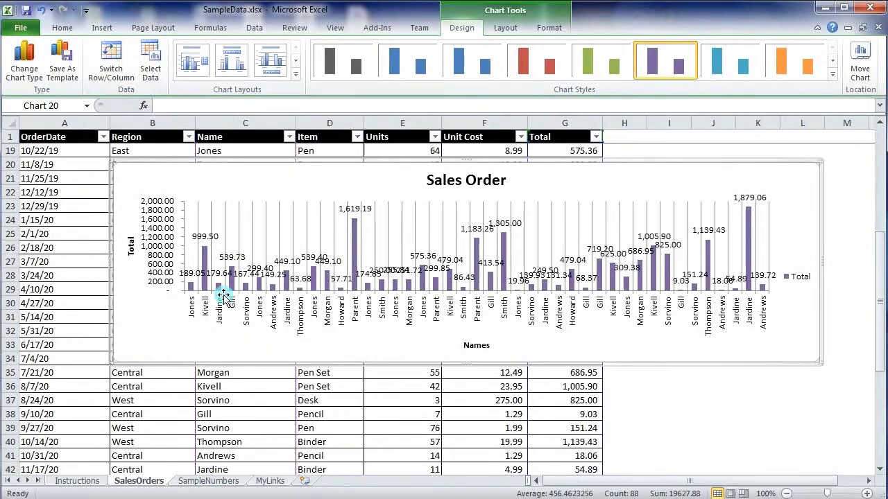
Step: Select the Total legend, switch rows and columns back, and apply the multicoloured chart style
{"action": "left_click", "coordinate": [795, 275]}
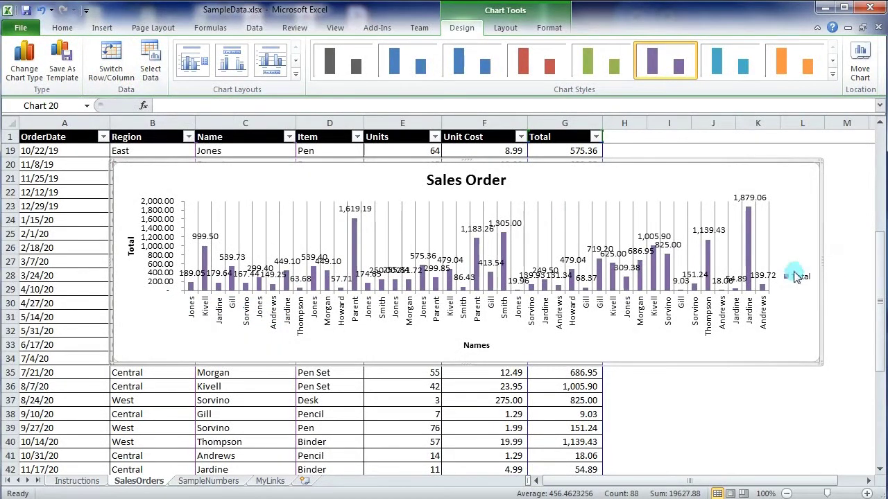
{"action": "left_click", "coordinate": [783, 278]}
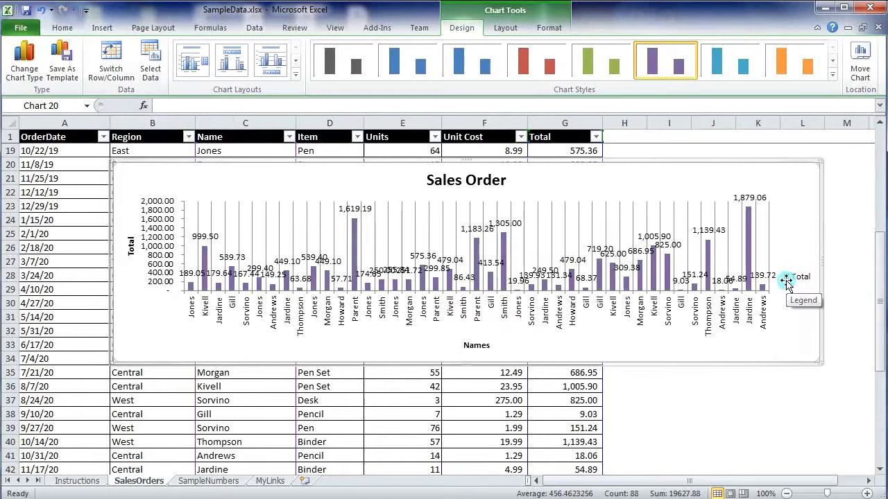
{"action": "left_click", "coordinate": [791, 279]}
{"action": "left_click", "coordinate": [791, 280]}
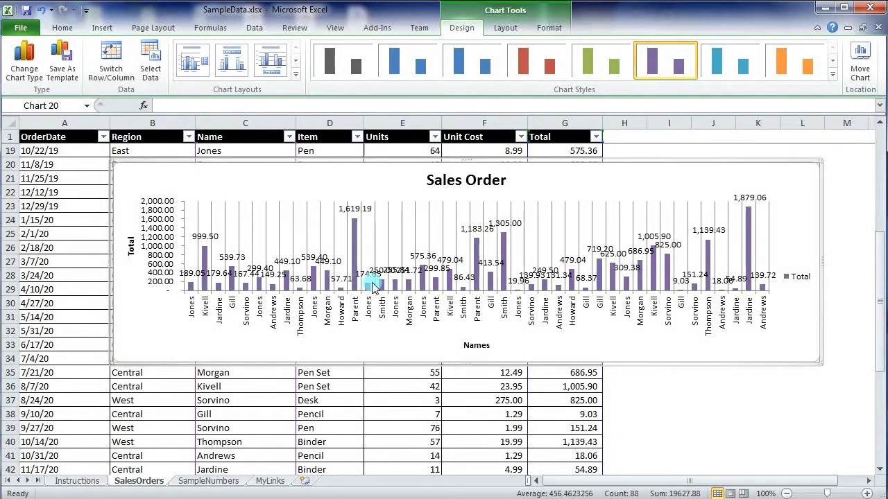
{"action": "left_click", "coordinate": [123, 78]}
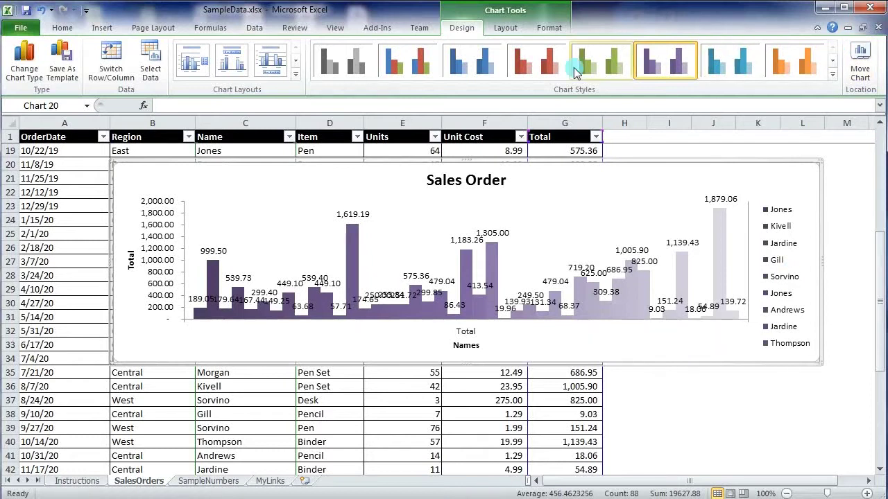
{"action": "left_click", "coordinate": [321, 56]}
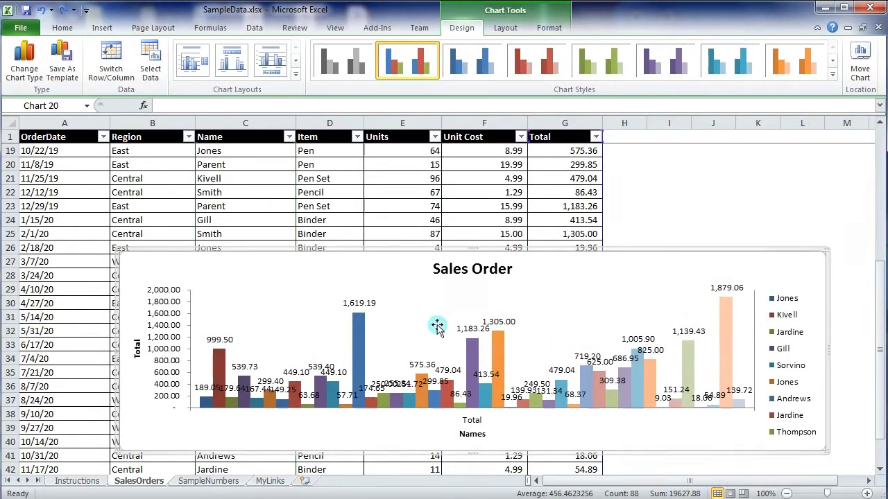
Step: Try the Clustered Bar chart type, then undo to keep clustered columns
{"action": "left_click", "coordinate": [31, 77]}
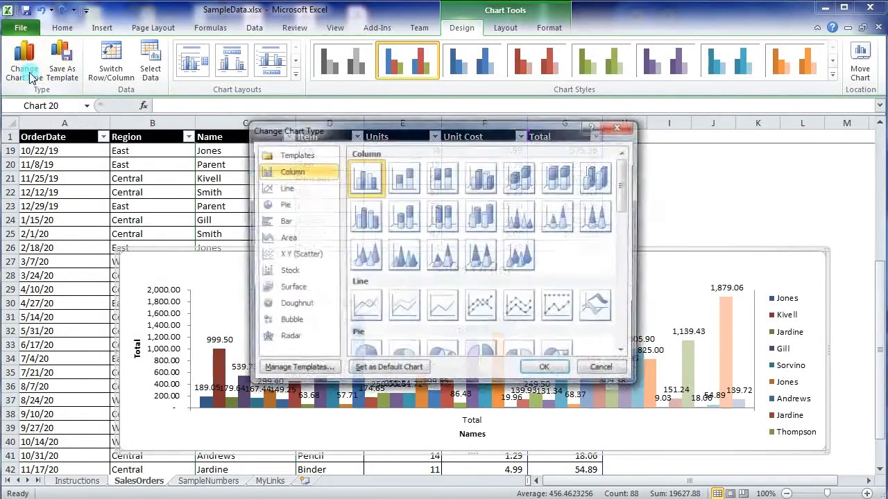
{"action": "left_click", "coordinate": [290, 225]}
{"action": "left_click", "coordinate": [291, 227]}
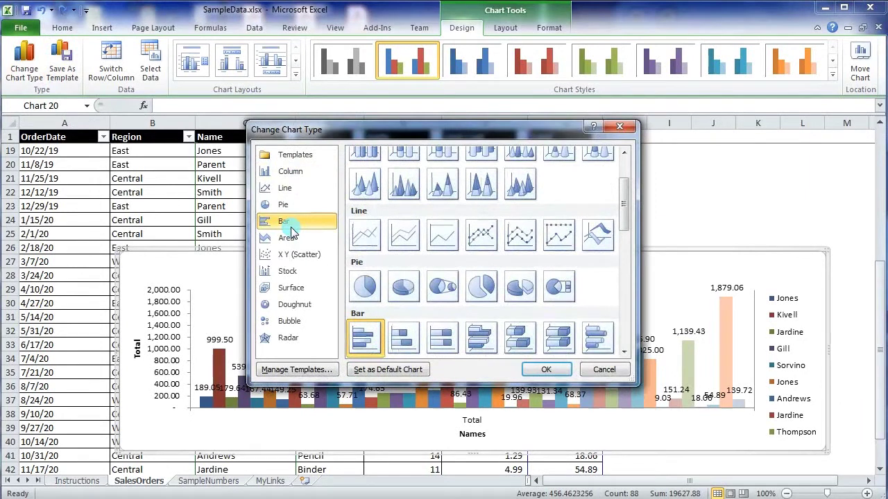
{"action": "left_click", "coordinate": [545, 369]}
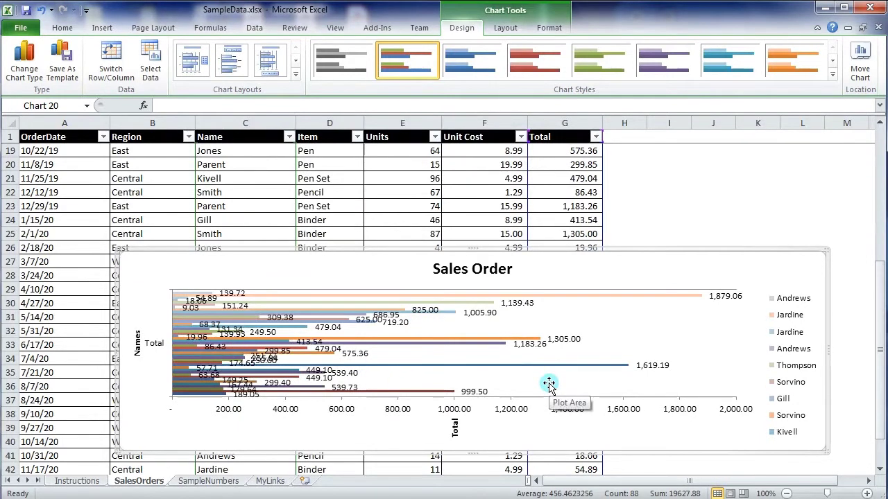
{"action": "key", "text": "ctrl+z"}
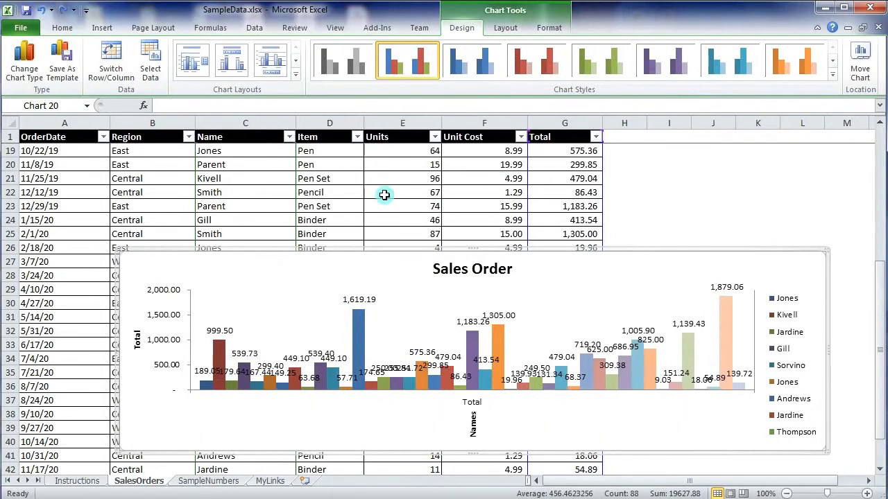
{"action": "left_click", "coordinate": [150, 73]}
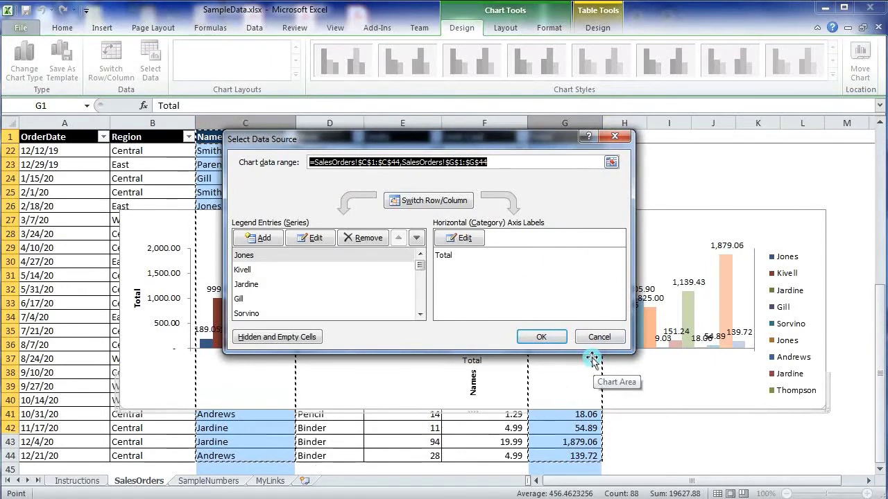
{"action": "left_click", "coordinate": [614, 164]}
{"action": "left_click", "coordinate": [616, 164]}
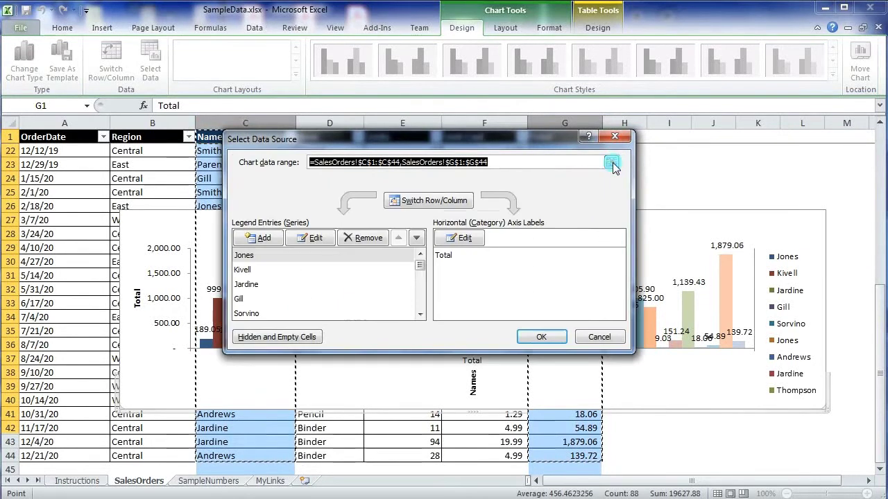
{"action": "left_click", "coordinate": [590, 336]}
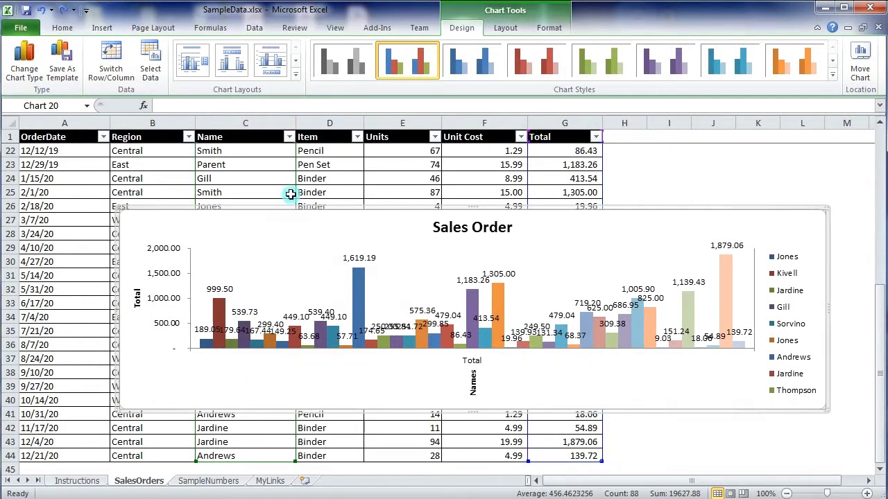
{"action": "left_click", "coordinate": [509, 27]}
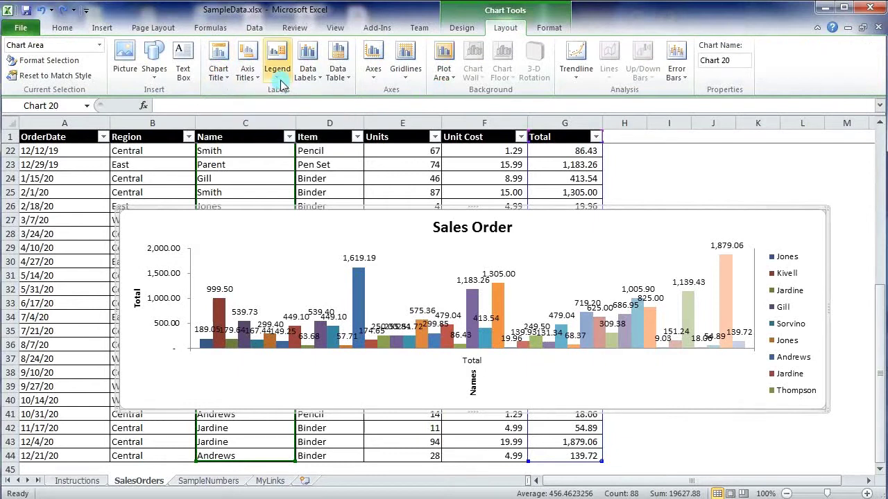
{"action": "left_click", "coordinate": [552, 29]}
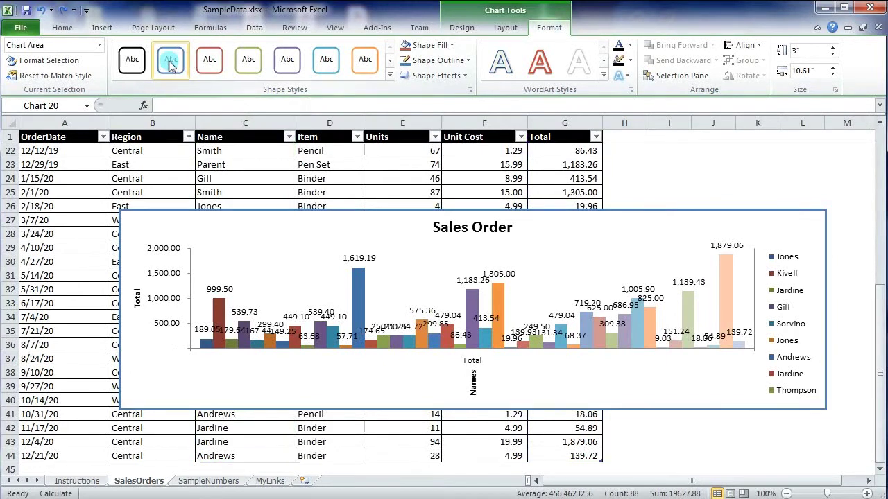
{"action": "left_click", "coordinate": [433, 46]}
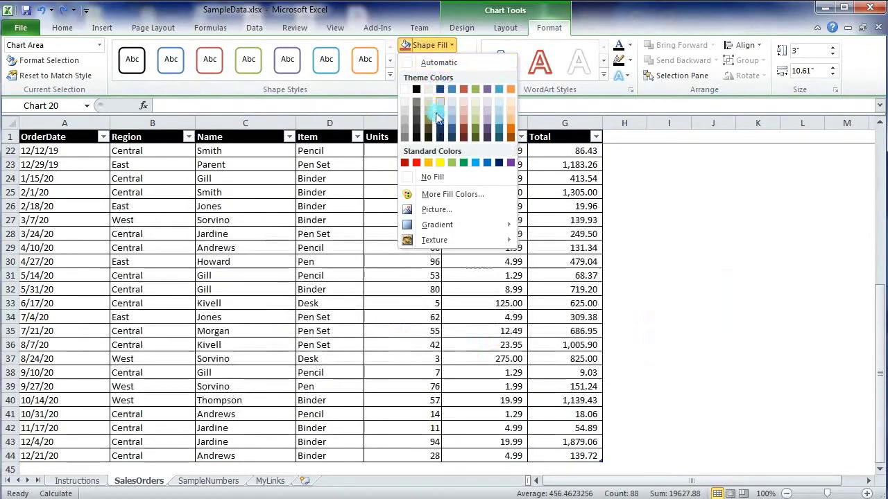
{"action": "left_click", "coordinate": [463, 153]}
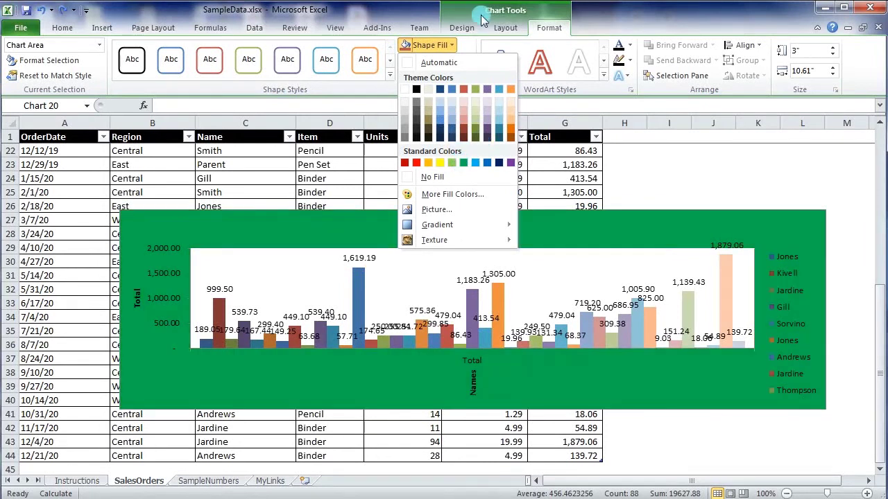
{"action": "left_click", "coordinate": [449, 45]}
{"action": "left_click", "coordinate": [458, 61]}
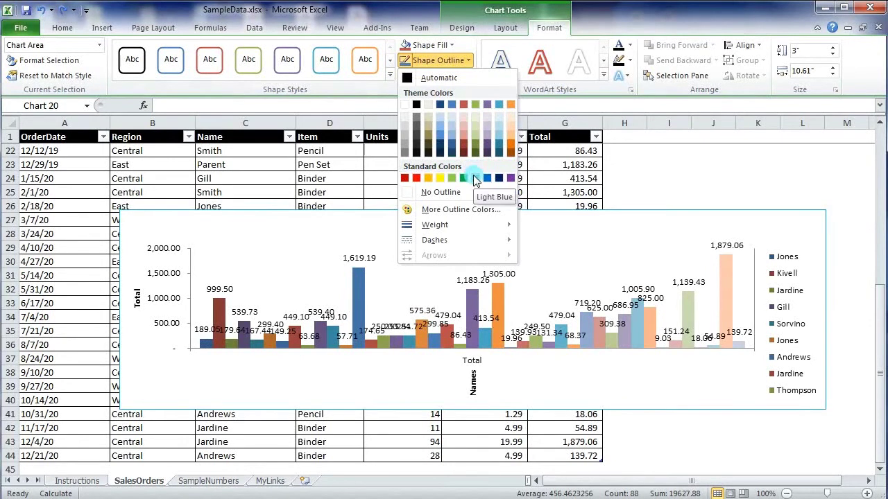
{"action": "left_click", "coordinate": [605, 99]}
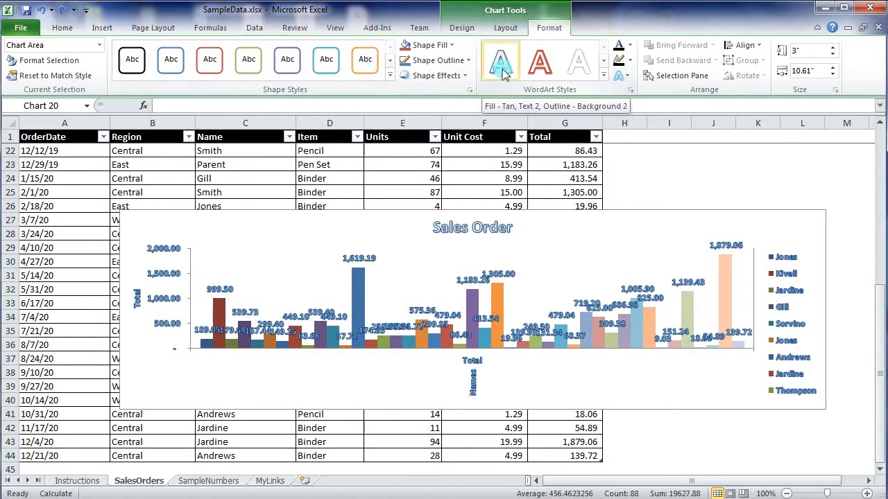
{"action": "left_click", "coordinate": [462, 31]}
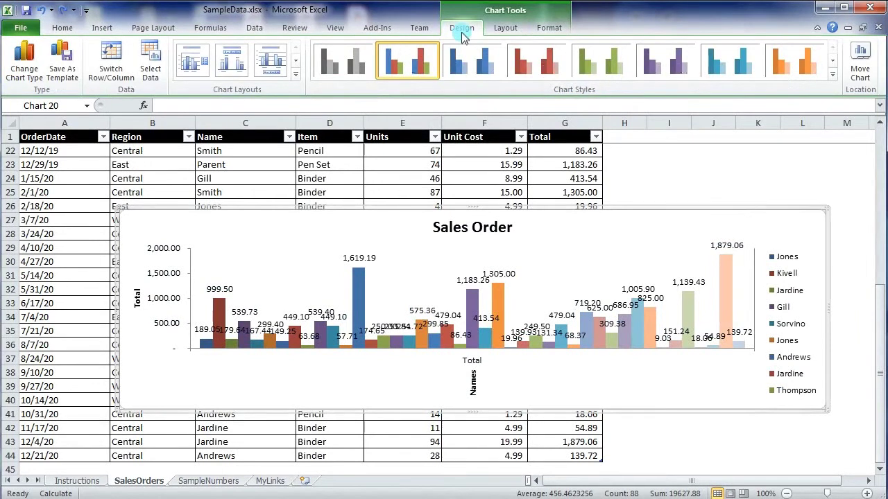